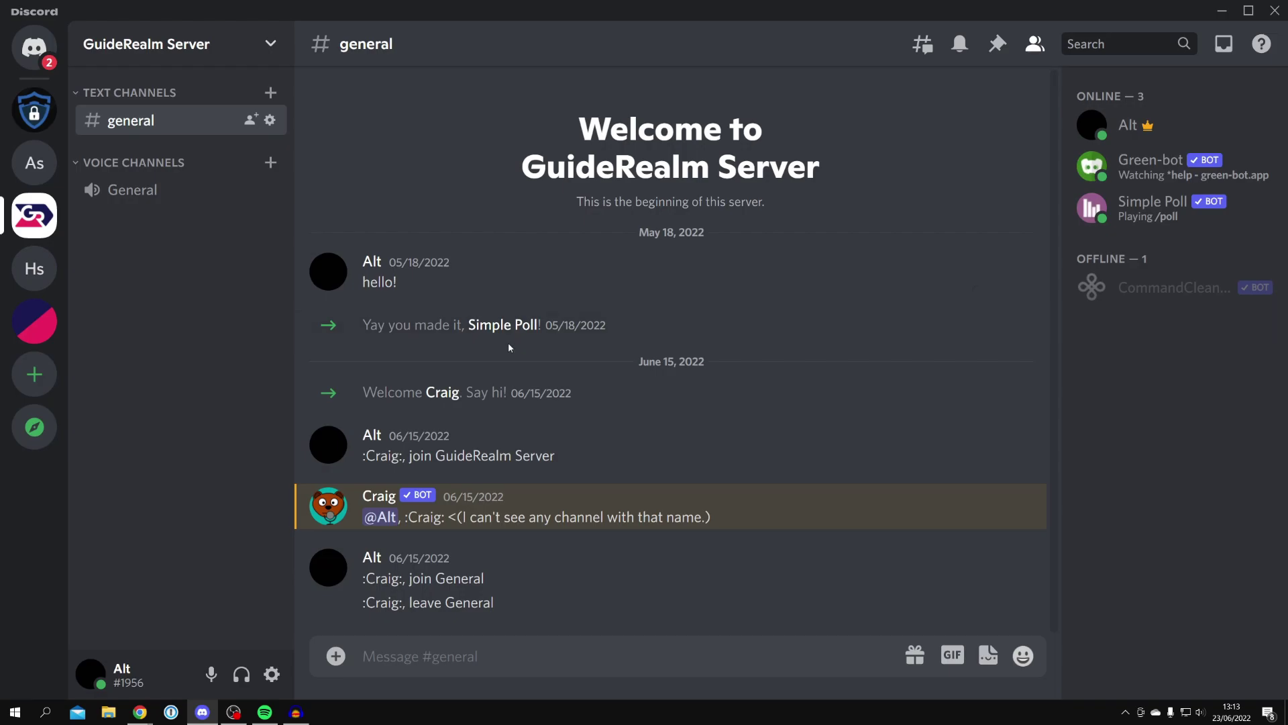
Switch from Discord to the Chrome window showing Google.
key("alt+Tab")
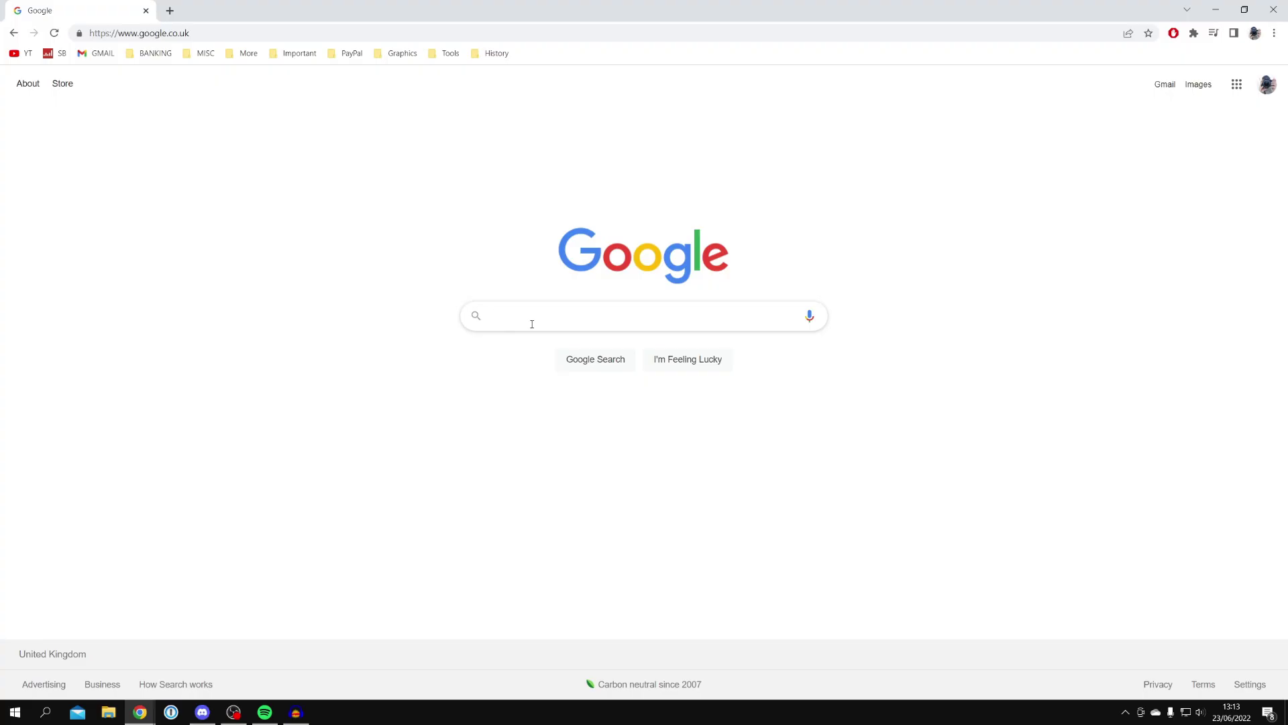
Search Google for 'captcha bot' and open the 'Captcha.bot - Verification done right' result.
type("captcha bot")
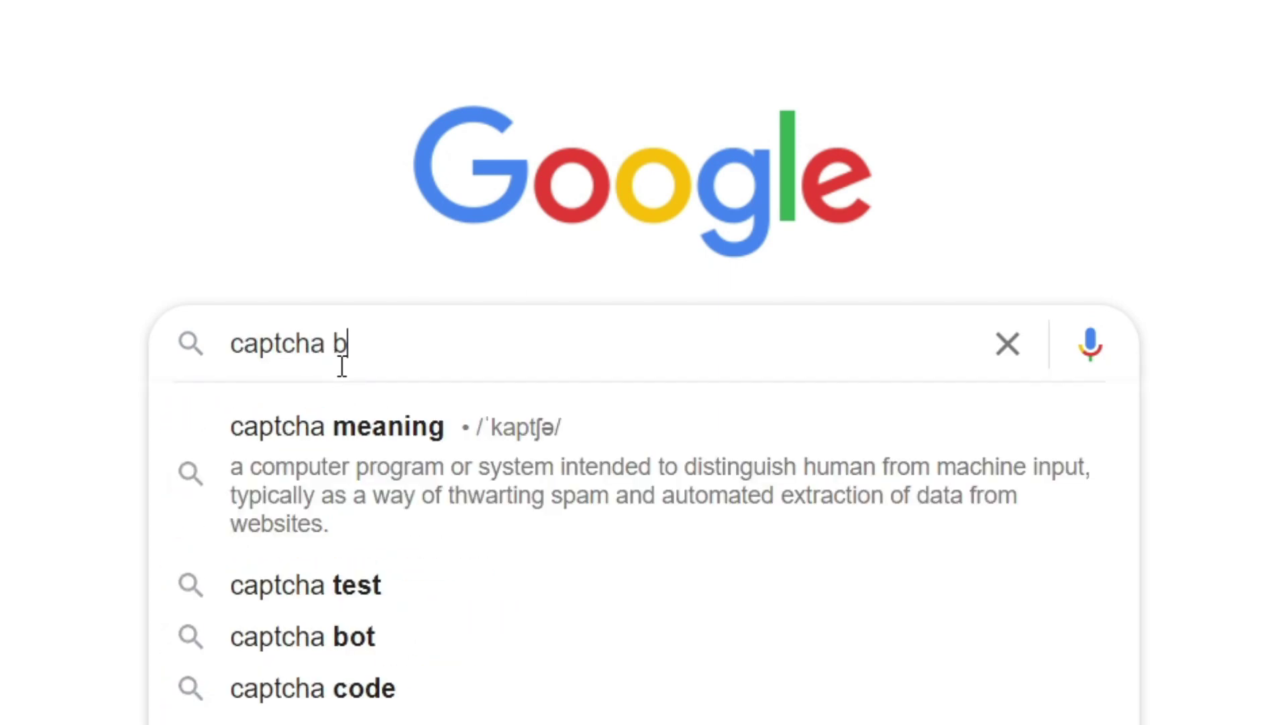
key("Return")
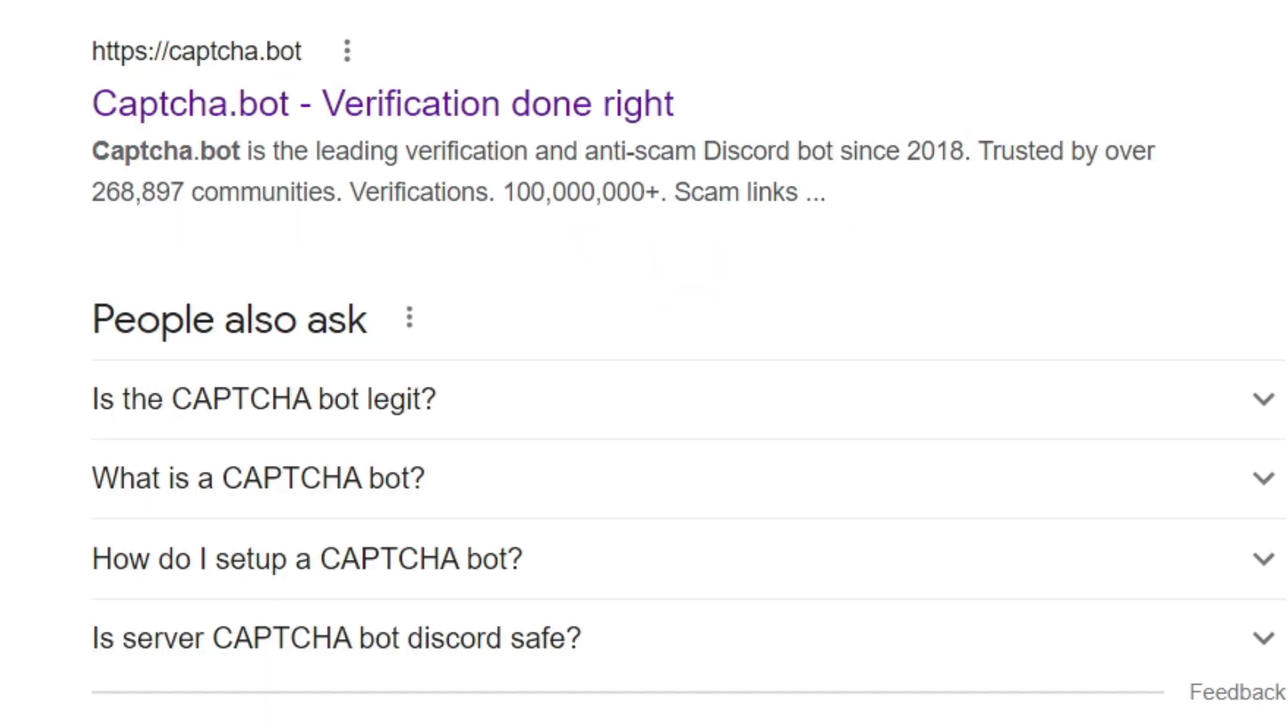
left_click(396, 104)
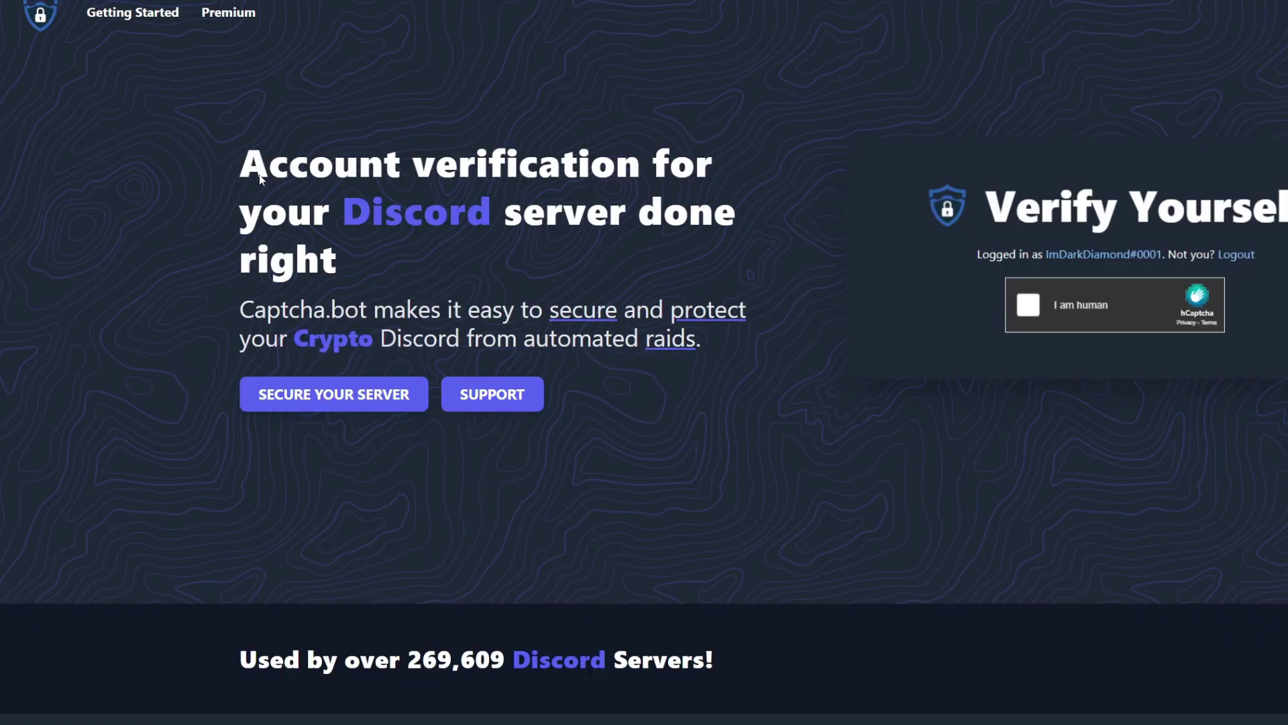
Add Captcha.bot to GuideRealm Server through Secure Your Server, authorizing all its requested permissions.
left_click(373, 391)
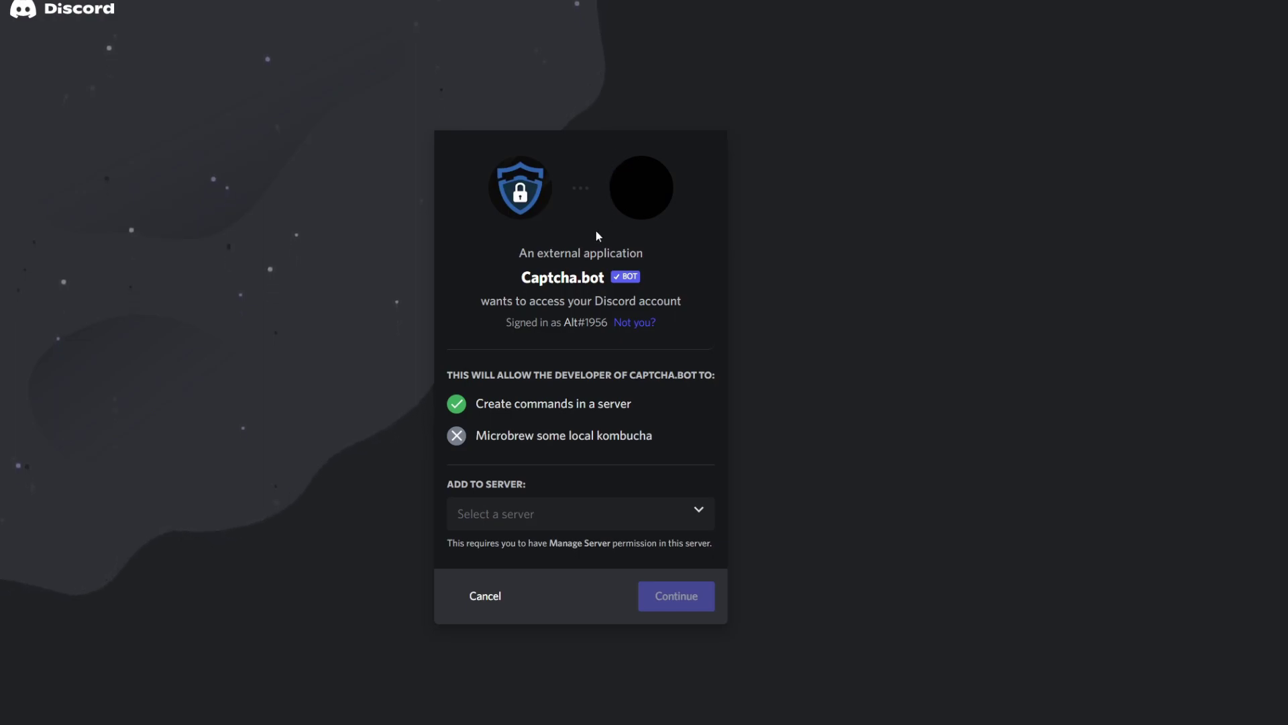
left_click(473, 516)
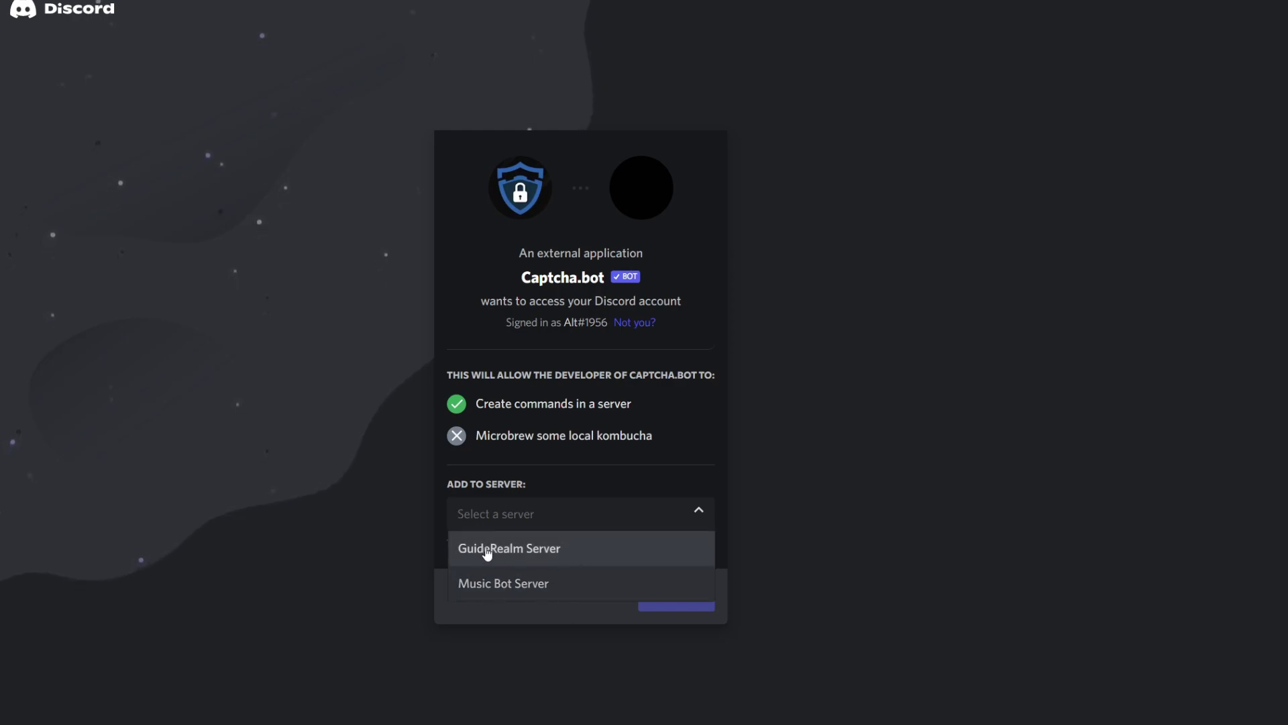
left_click(513, 552)
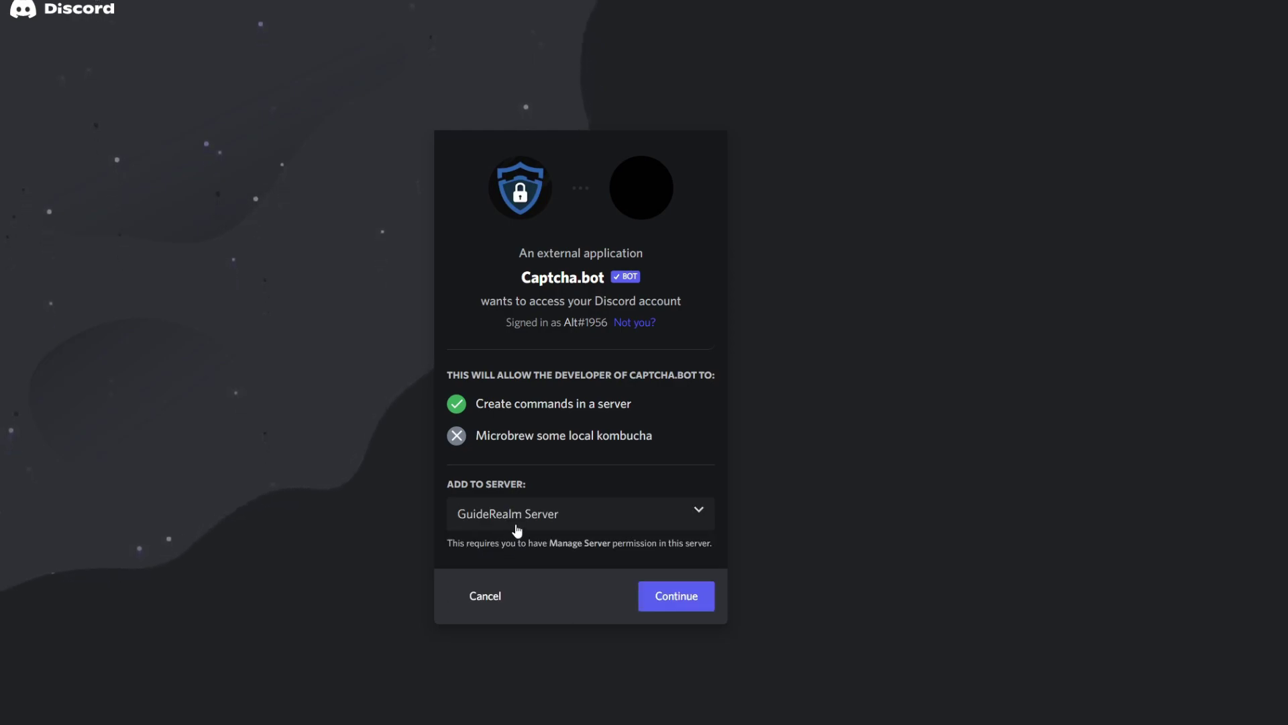
left_click(518, 520)
left_click(496, 548)
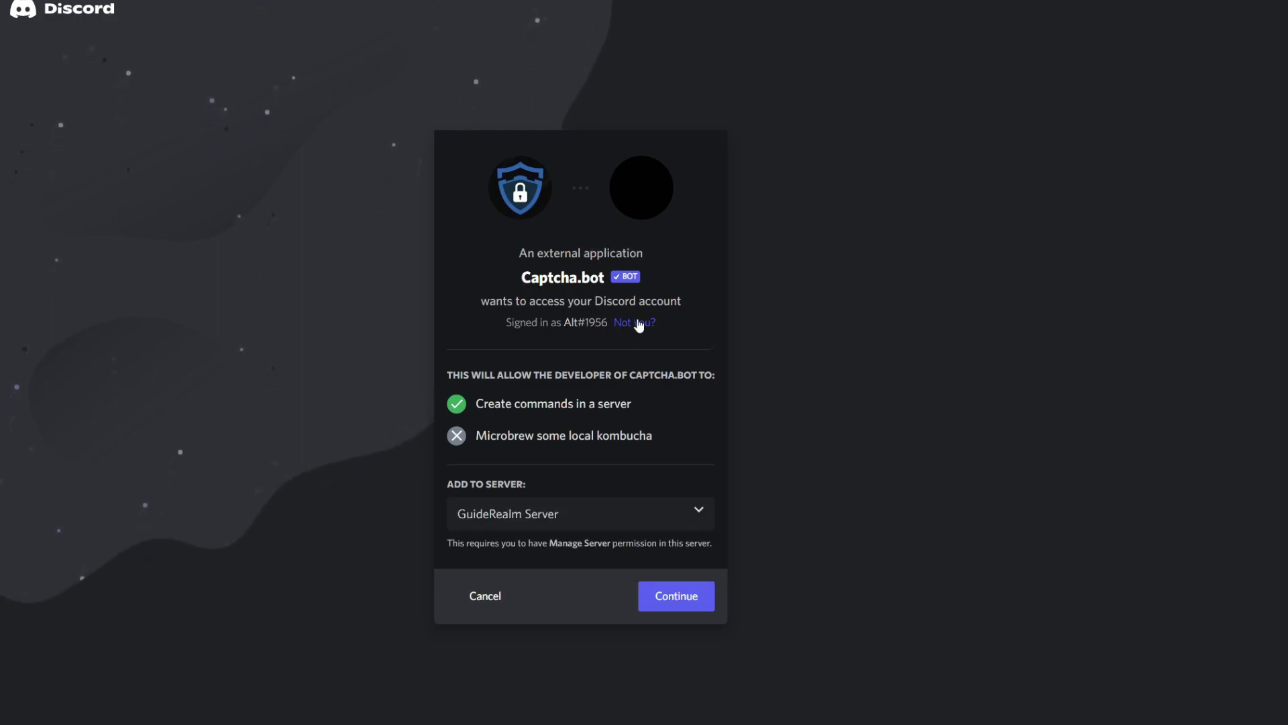
left_click(668, 597)
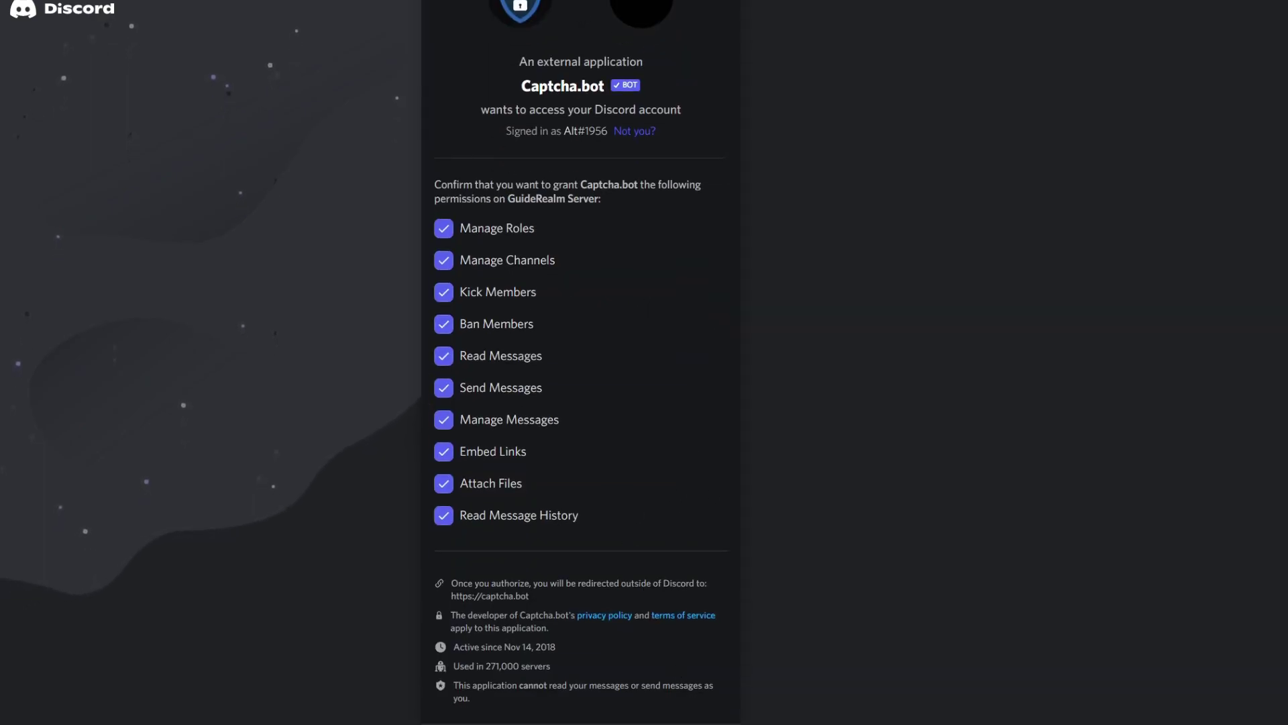
left_click(654, 634)
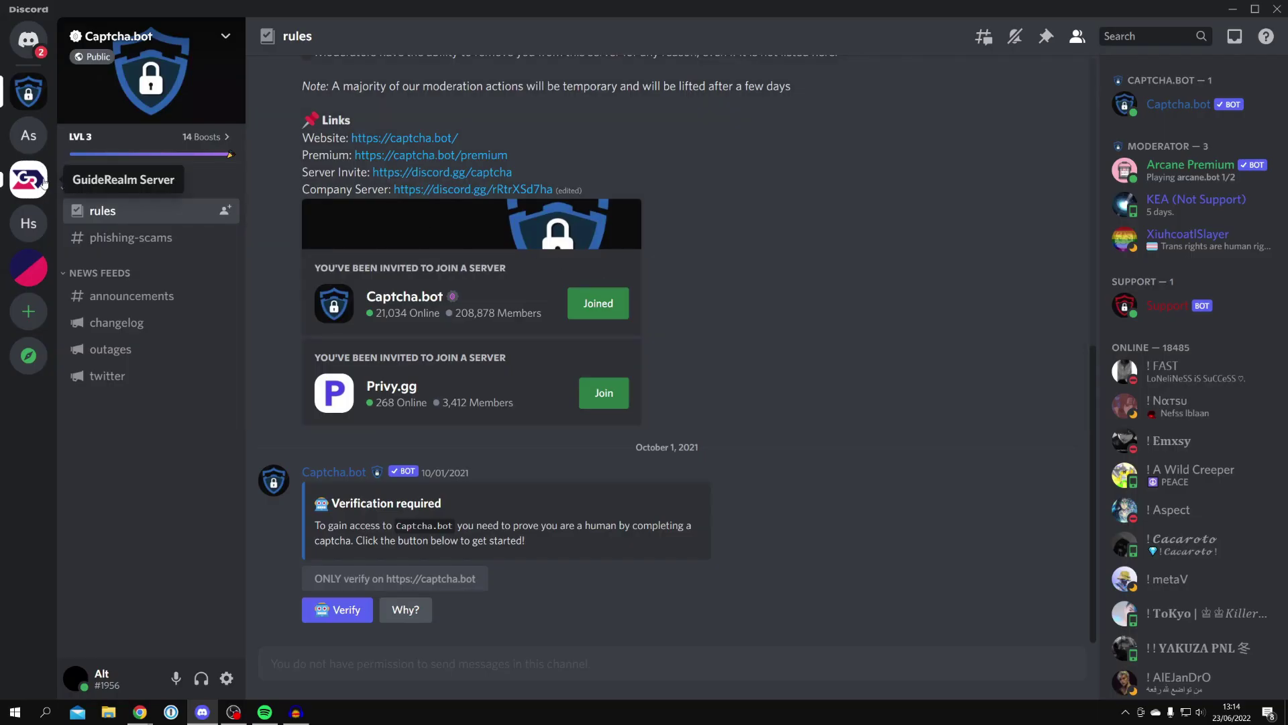
Go to GuideRealm Server's #general, where Captcha.bot's welcome message appears.
left_click(28, 179)
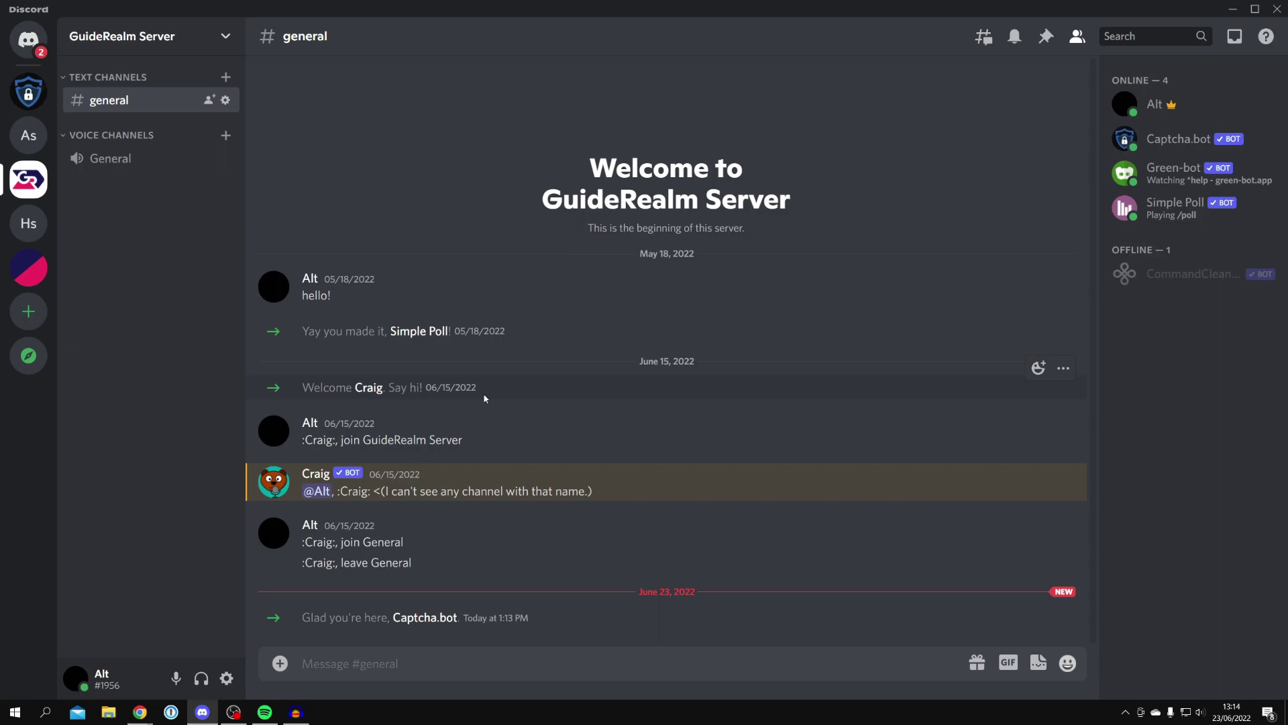
left_click(121, 36)
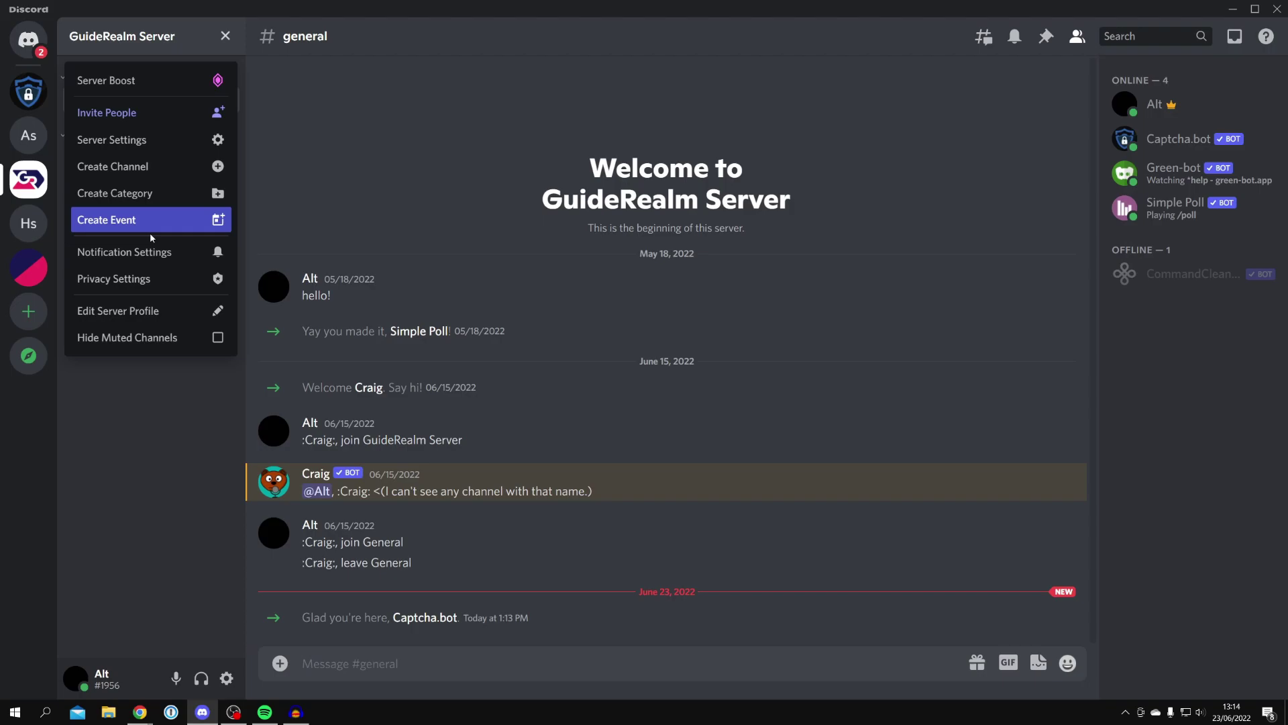
left_click(149, 140)
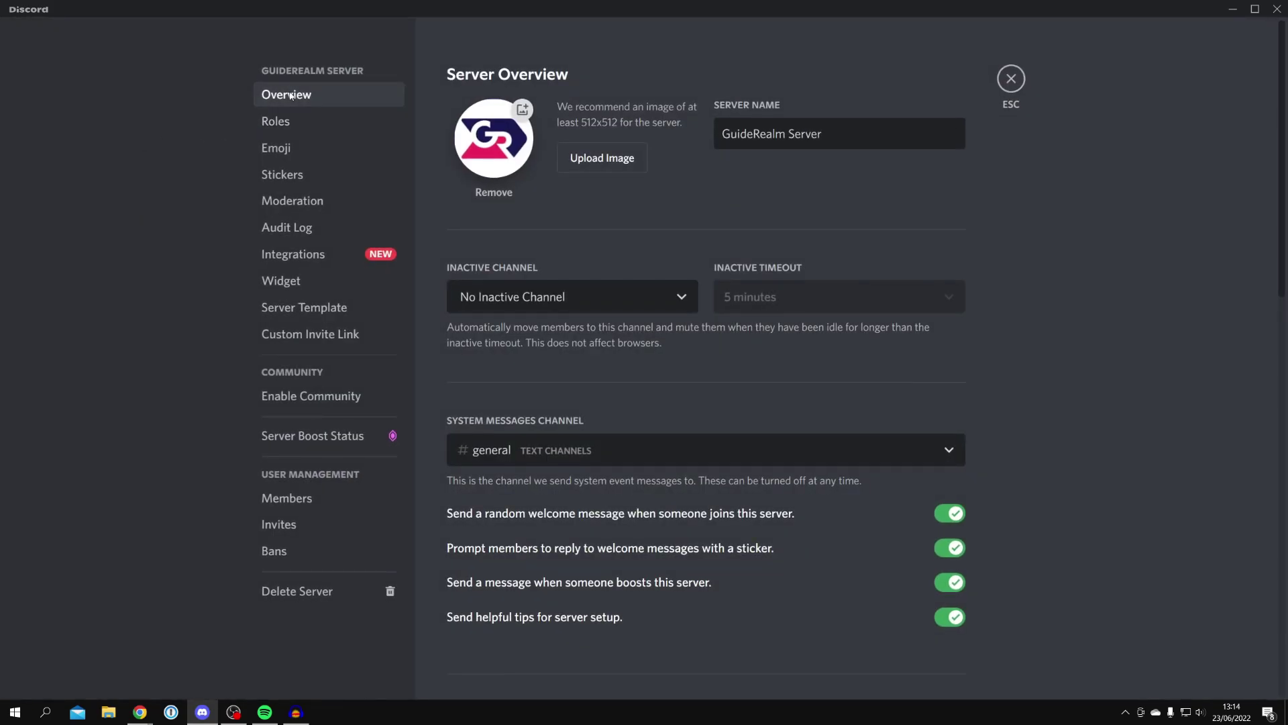
left_click(266, 122)
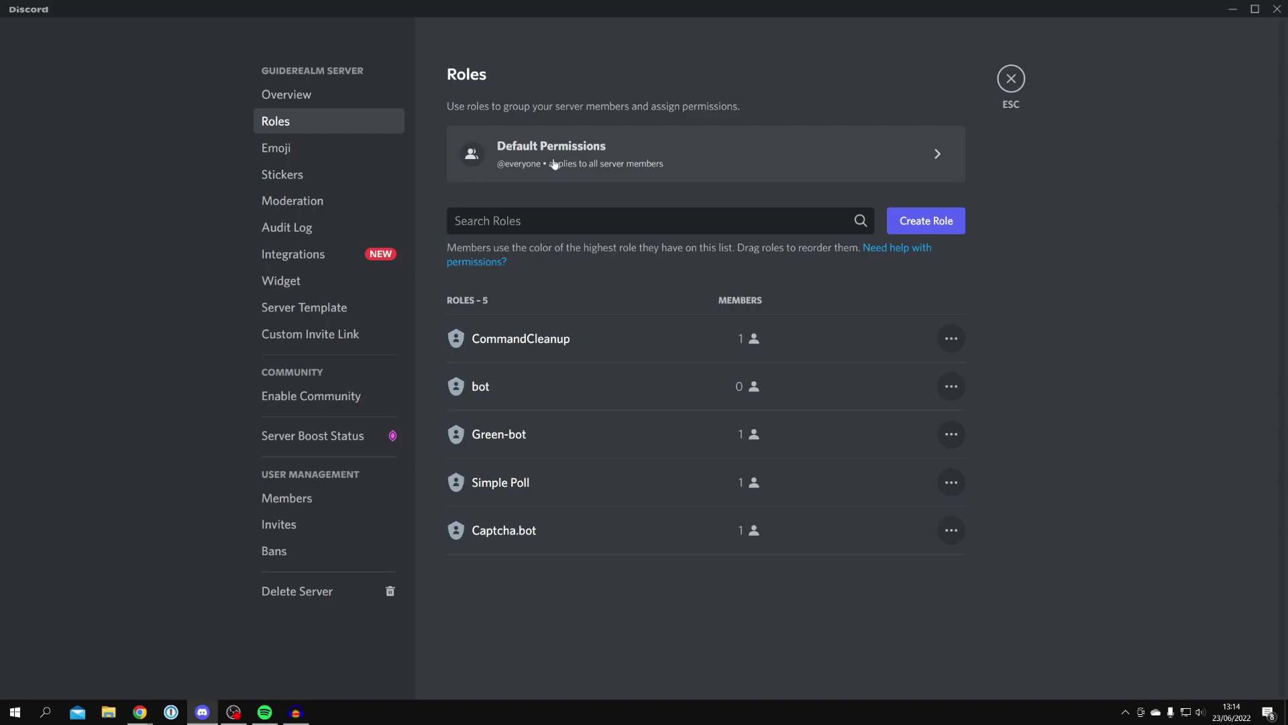
left_click(641, 162)
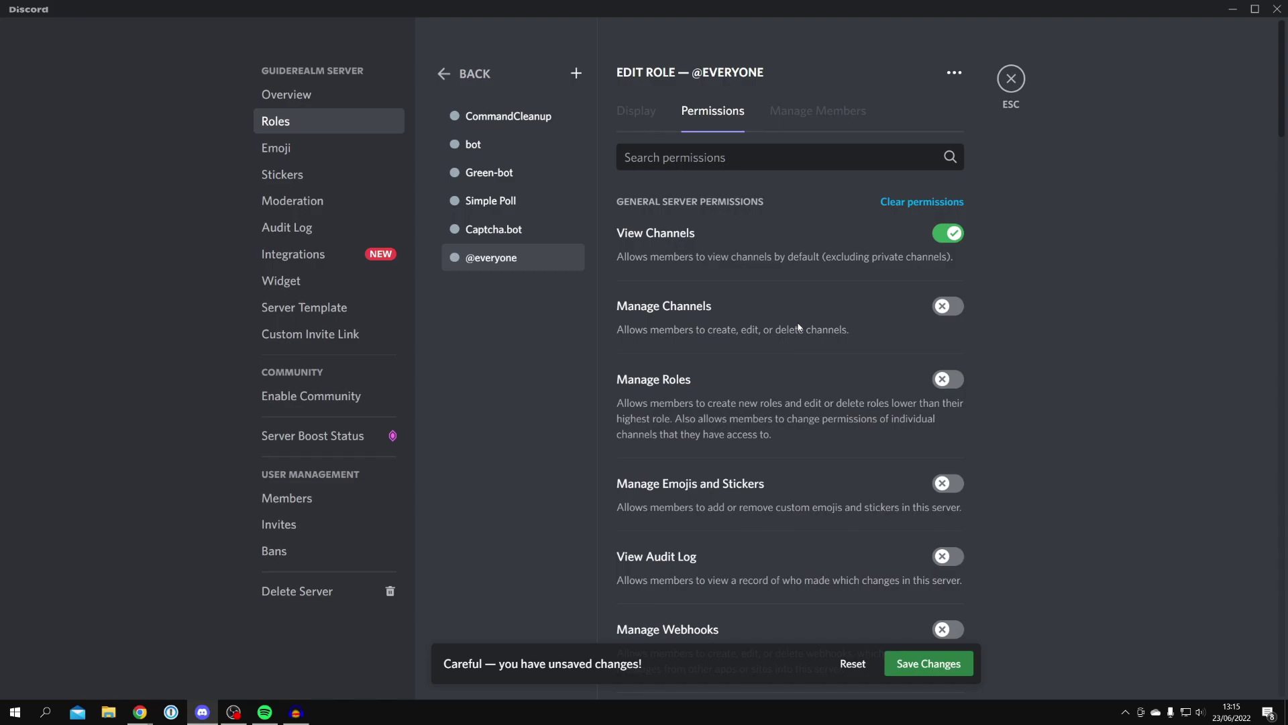
scroll(725, 257, "down", 10)
scroll(725, 257, "down", 12)
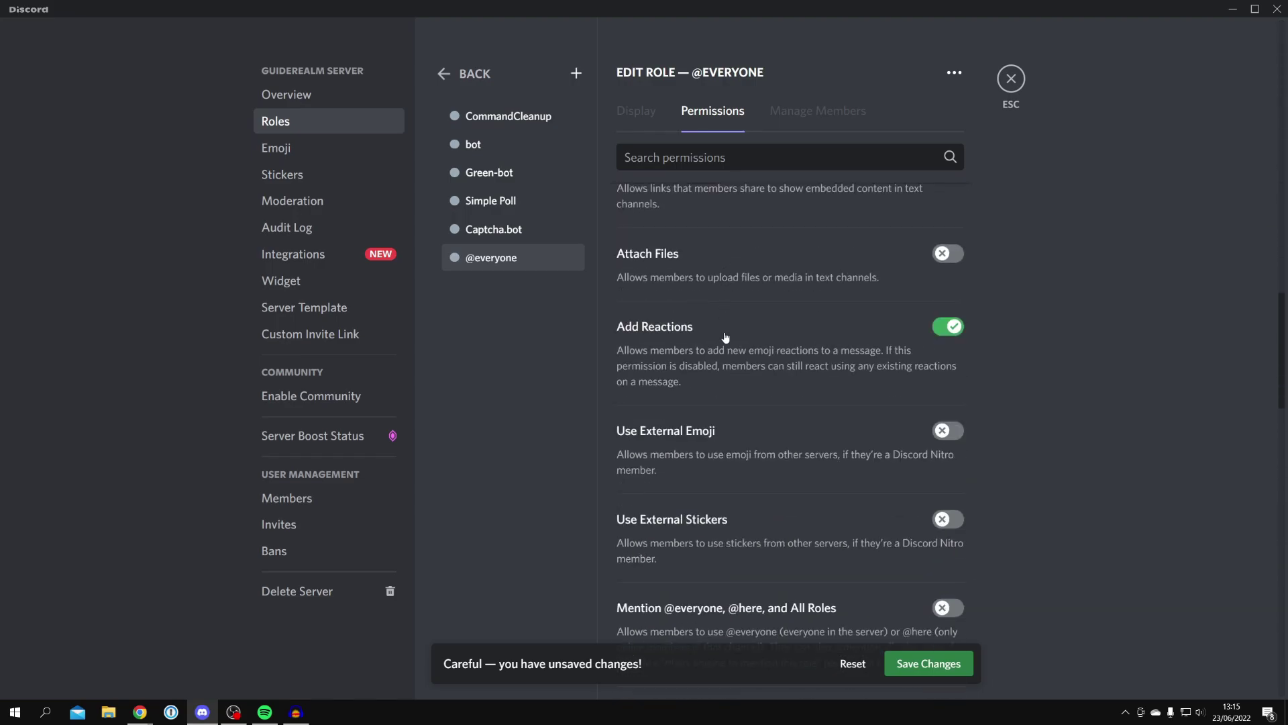
scroll(684, 329, "down", 10)
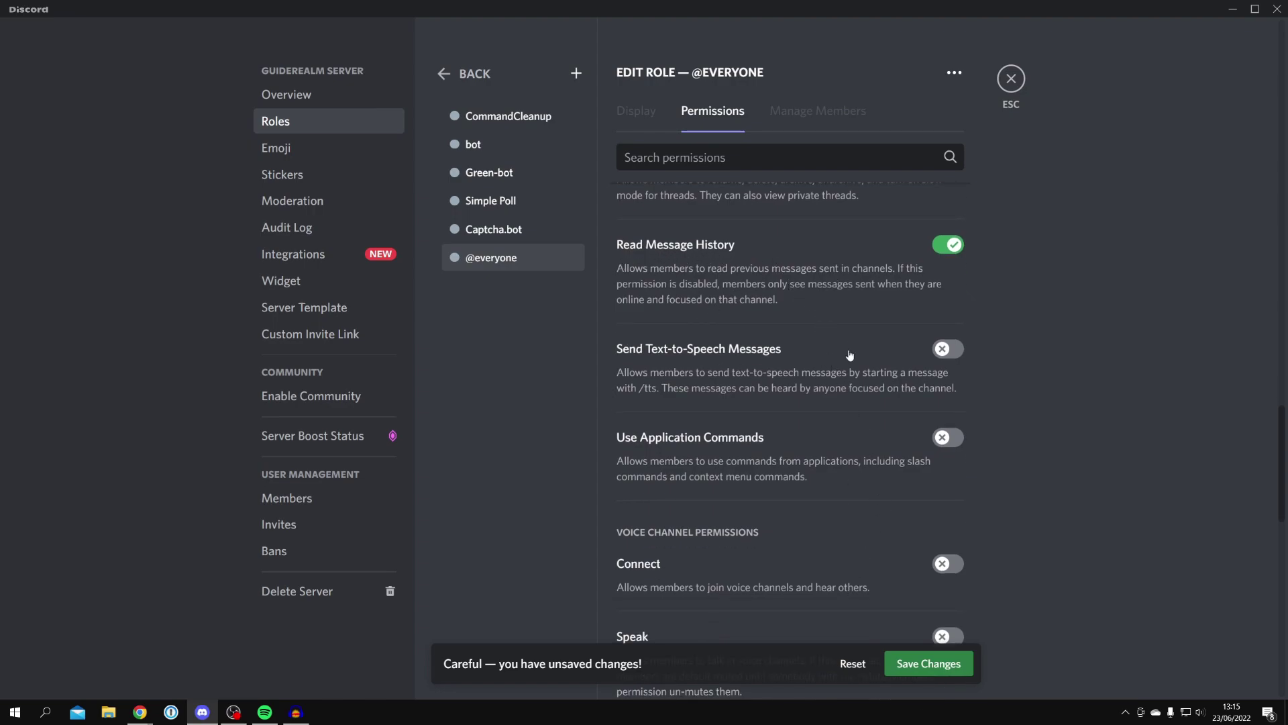
left_click(919, 664)
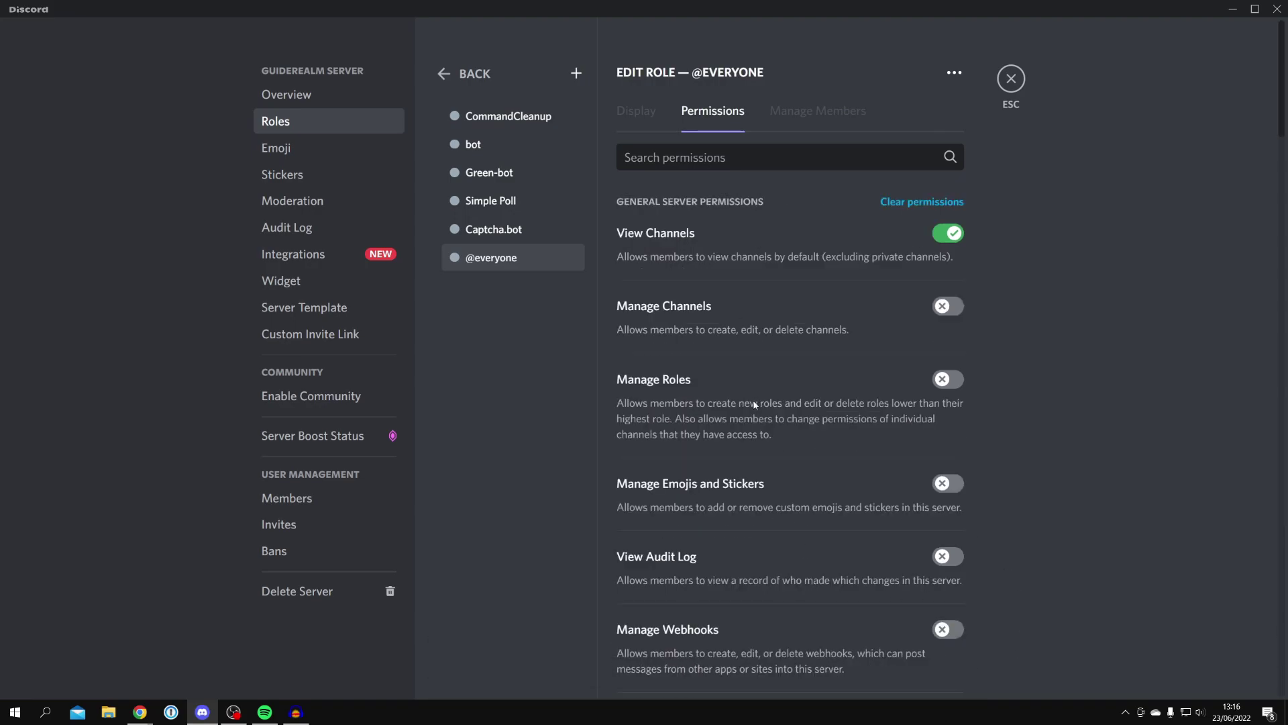
Create a green Members (Verified) role with View Channels enabled, then leave server settings.
left_click(478, 75)
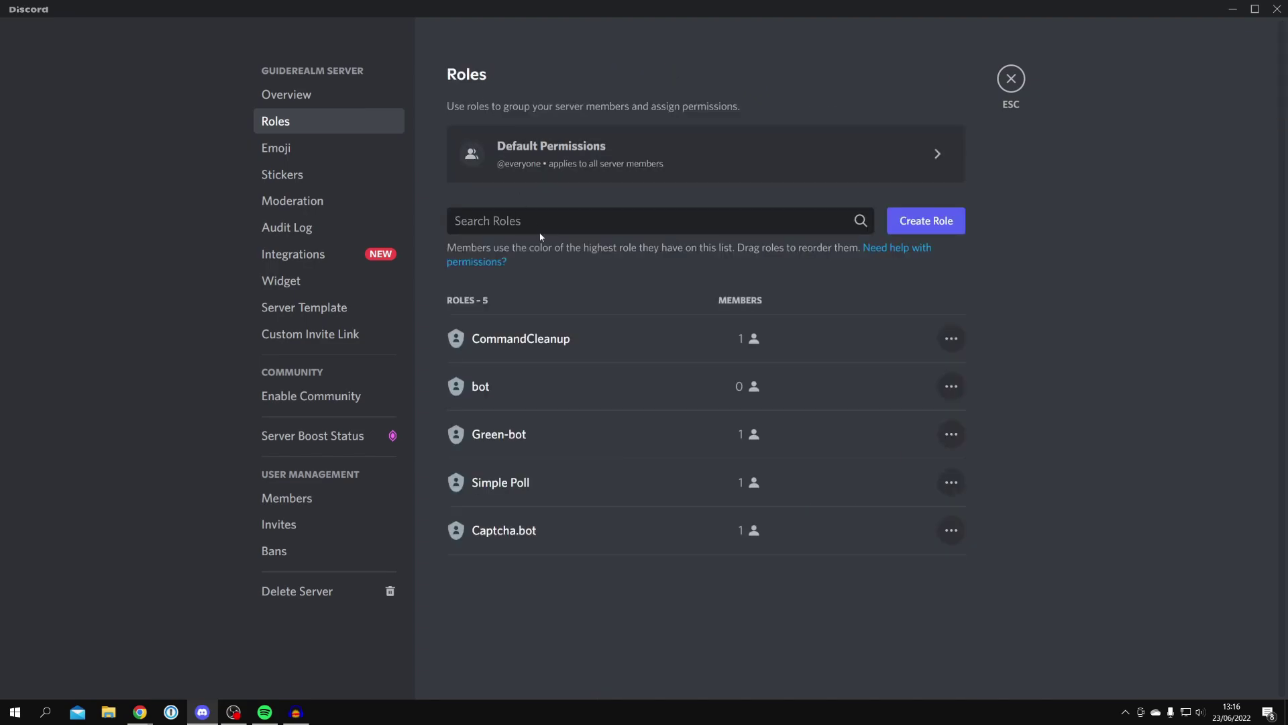
left_click(920, 221)
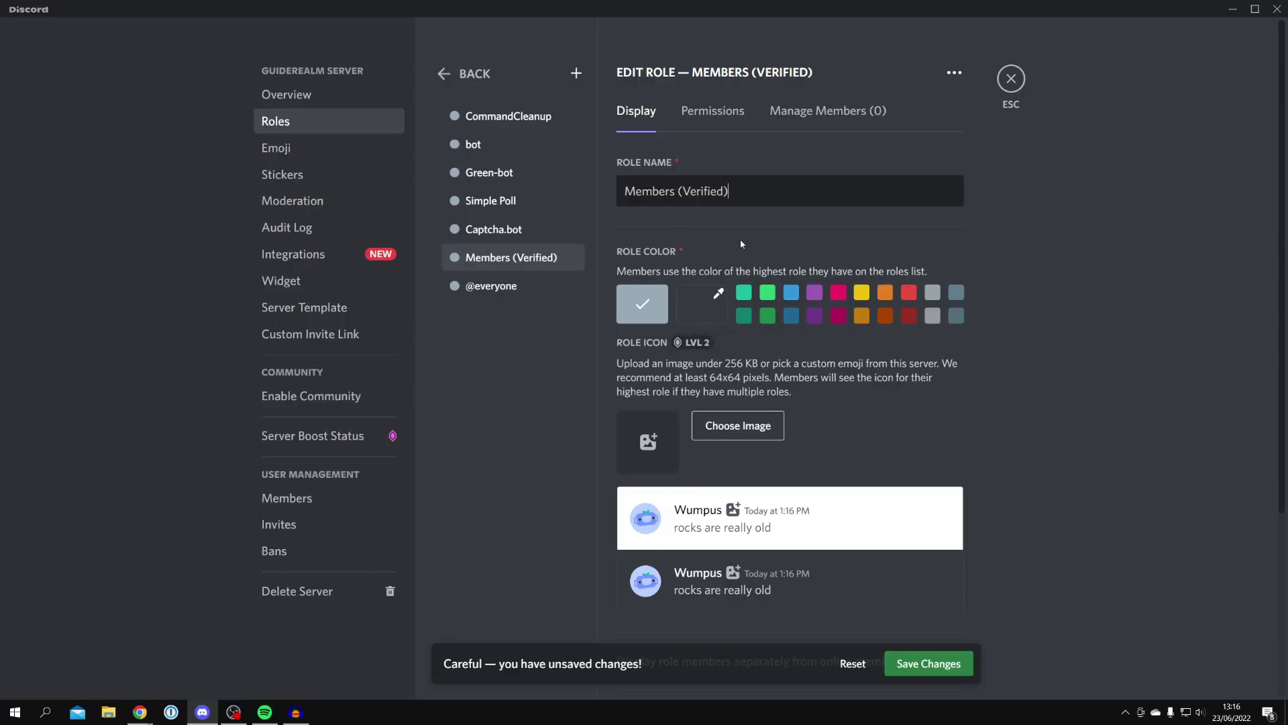
left_click(767, 293)
scroll(668, 219, "down", 4)
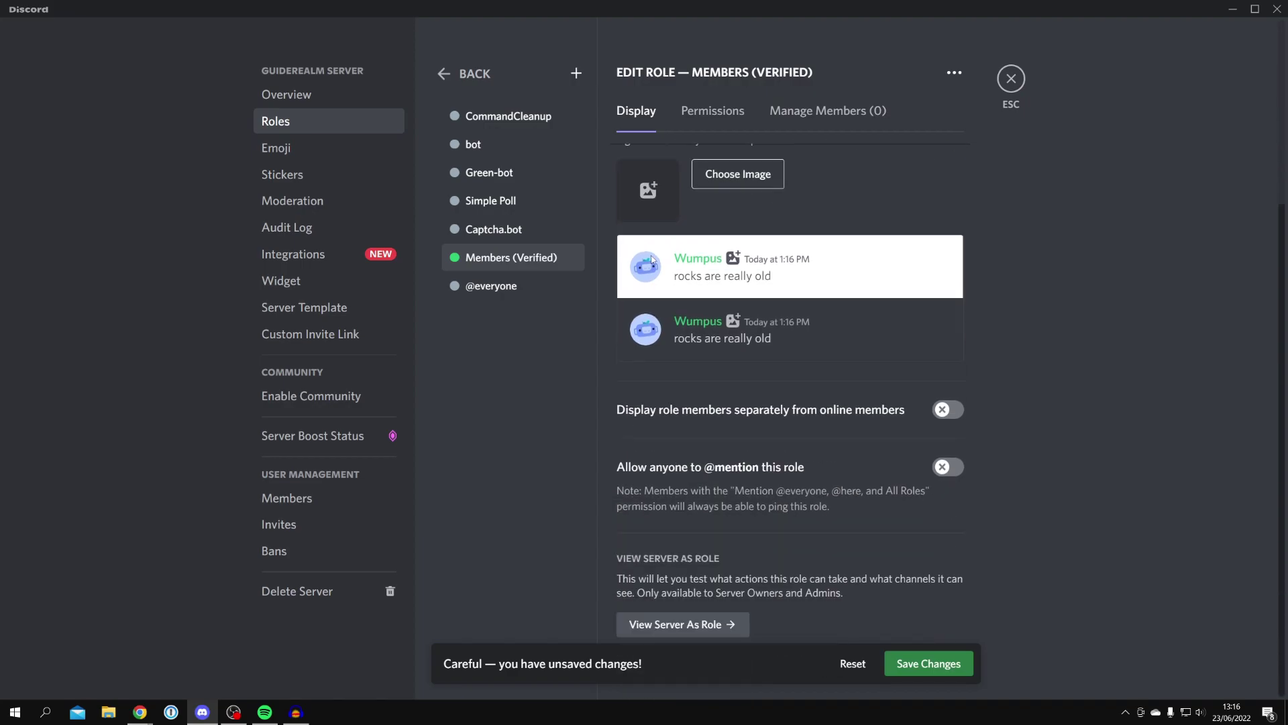
scroll(652, 259, "up", 4)
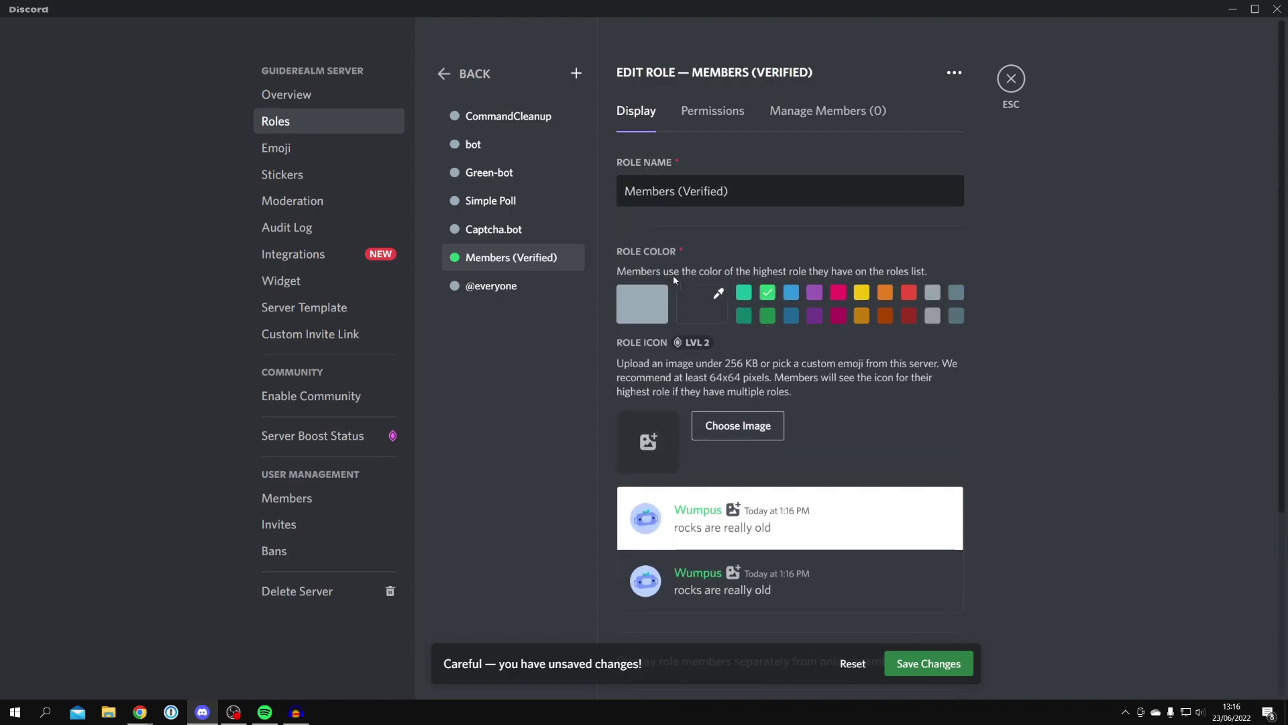
left_click(713, 112)
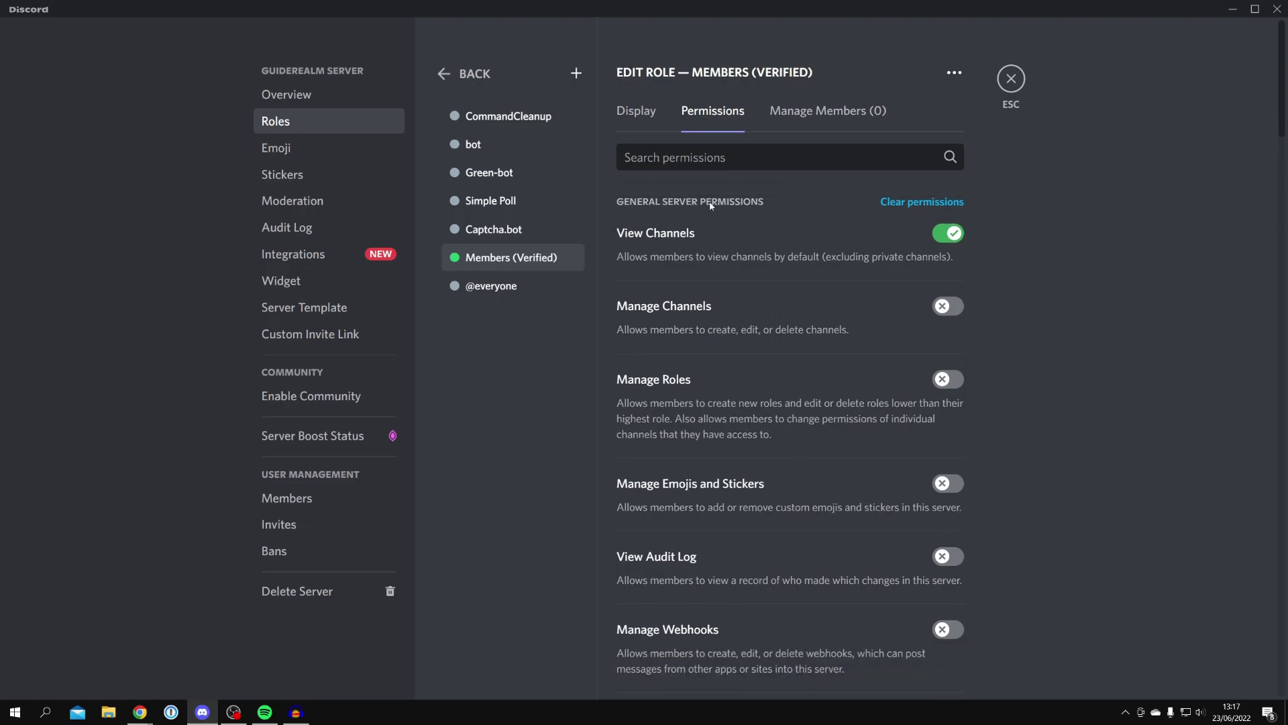
scroll(759, 330, "down", 20)
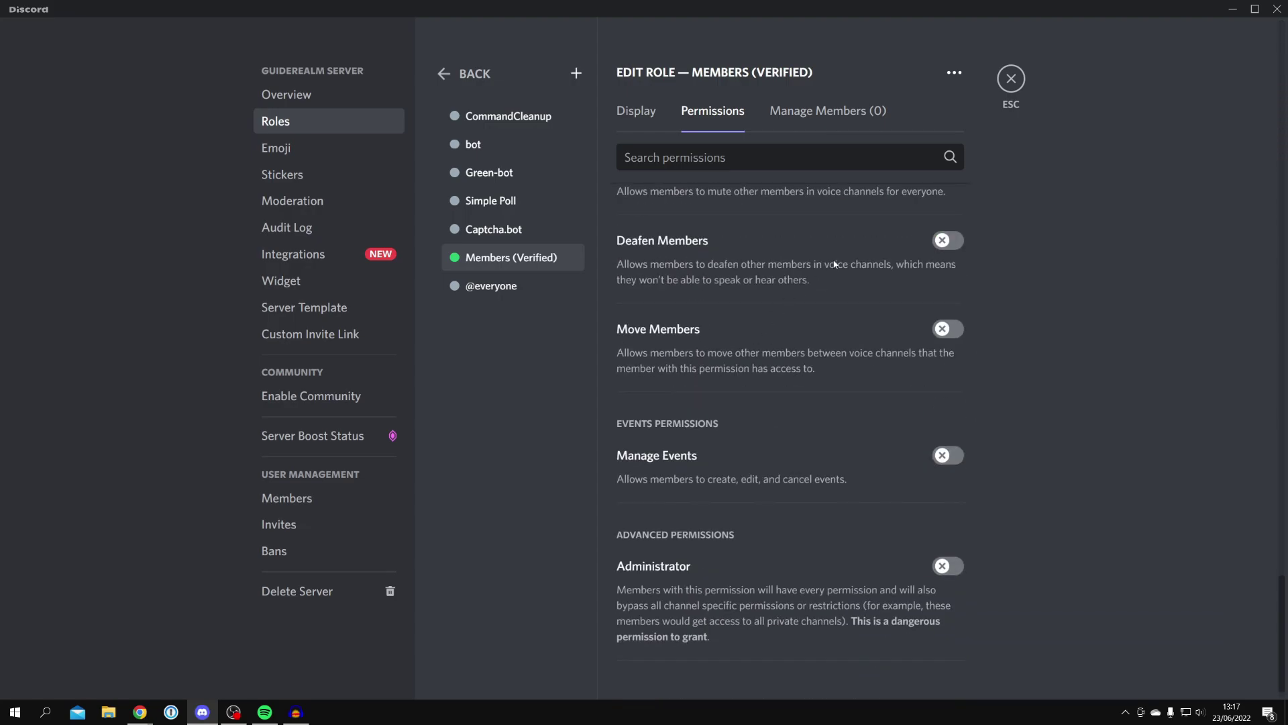
left_click(1011, 79)
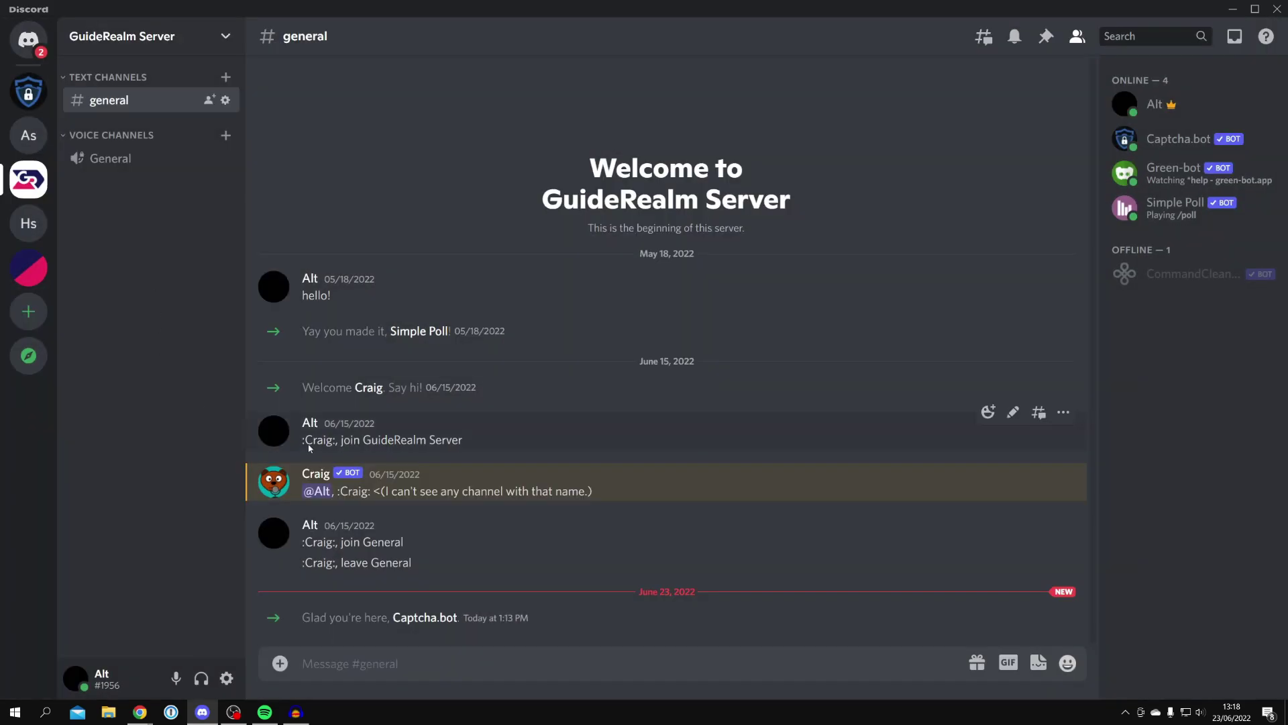
Create a new channel category named 'Verify'.
right_click(114, 210)
left_click(142, 293)
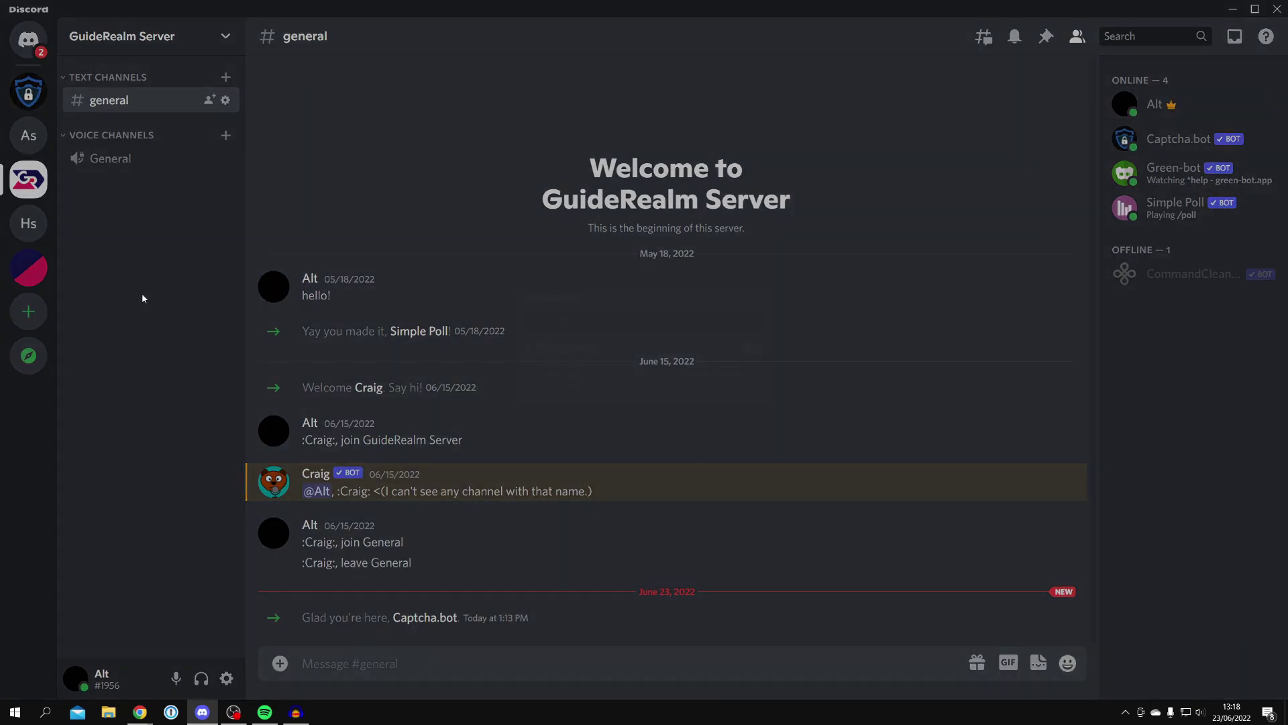
type("Verify")
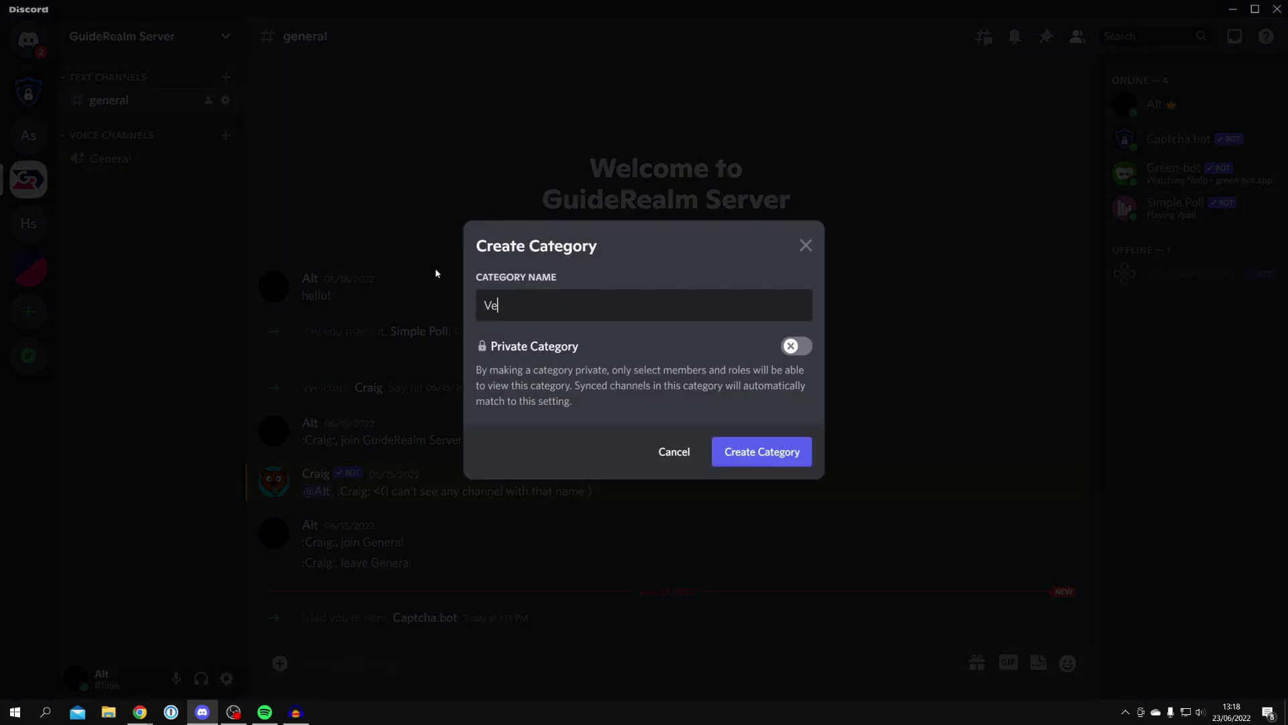
left_click(737, 454)
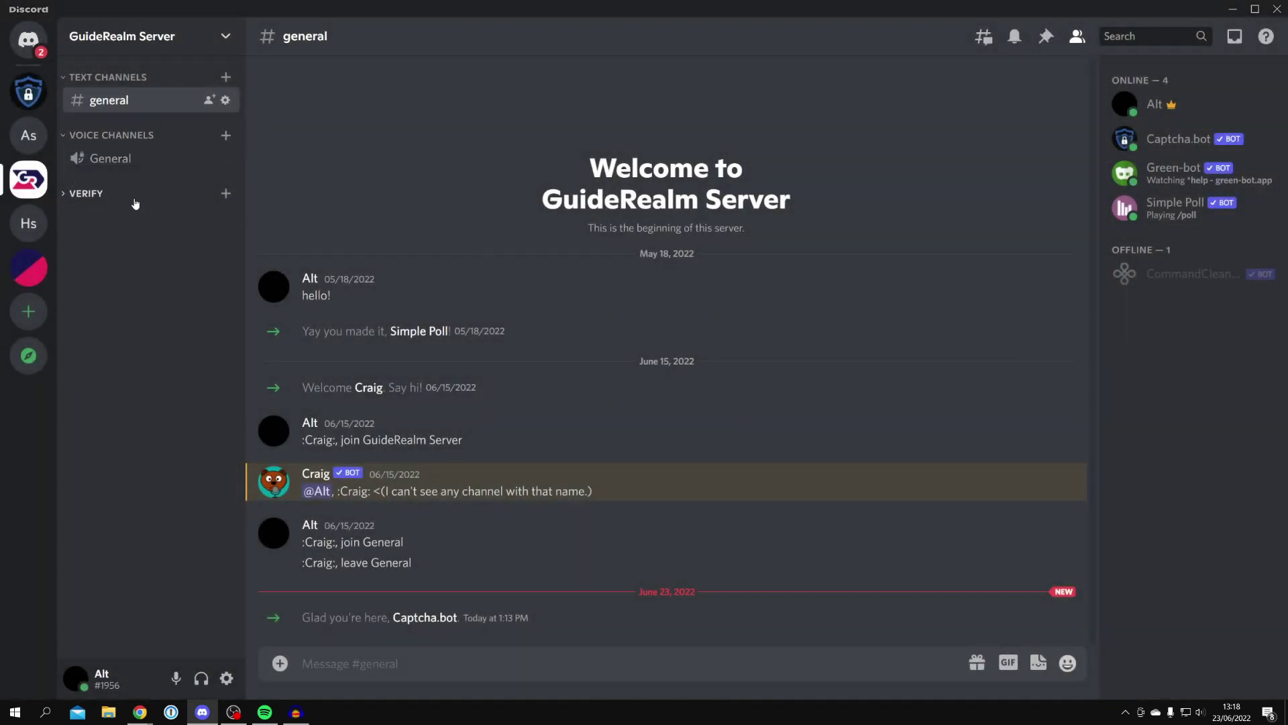
Add a 'verify-here' text channel under Verify, then bring up the Text Channels category settings.
left_click(224, 196)
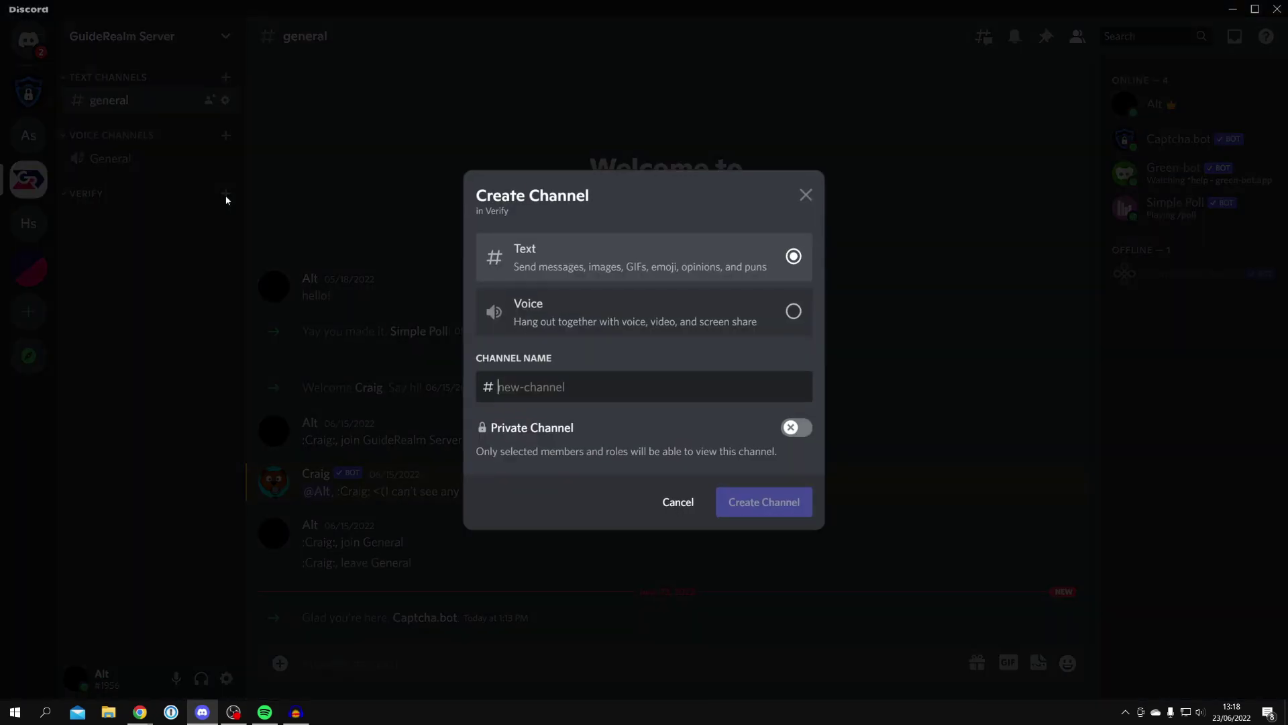
type("verify-here")
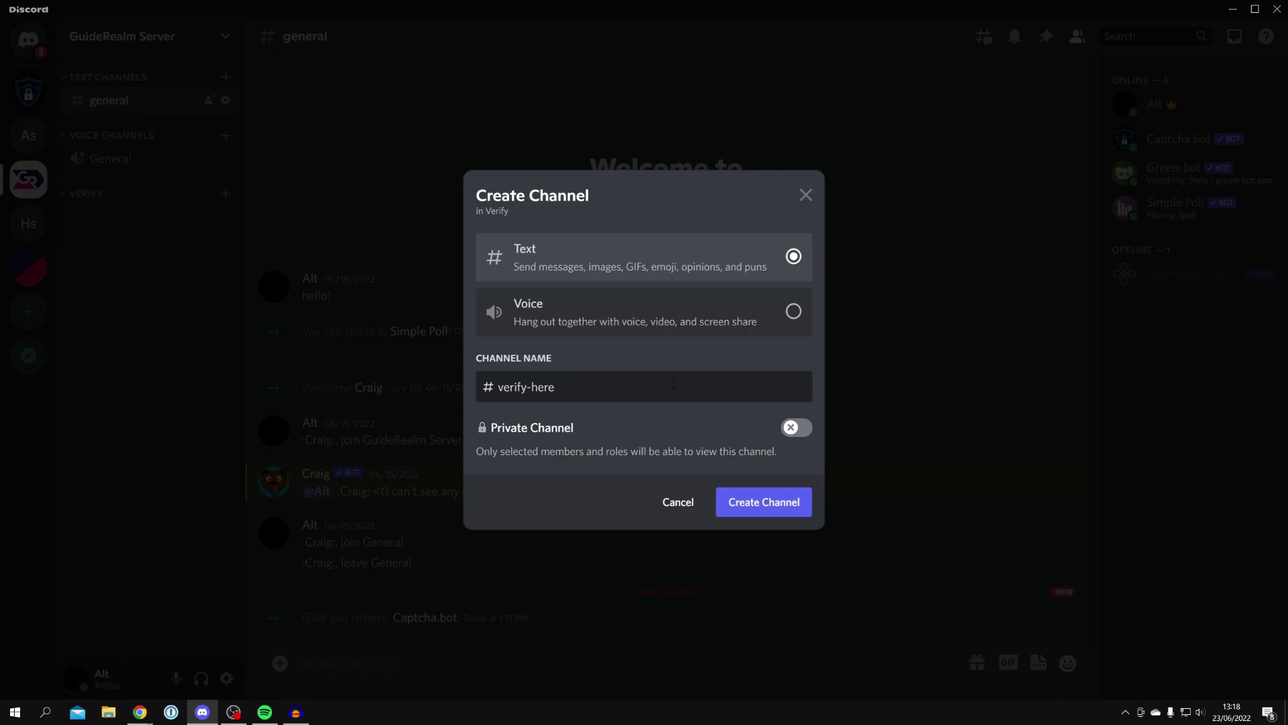
left_click(792, 508)
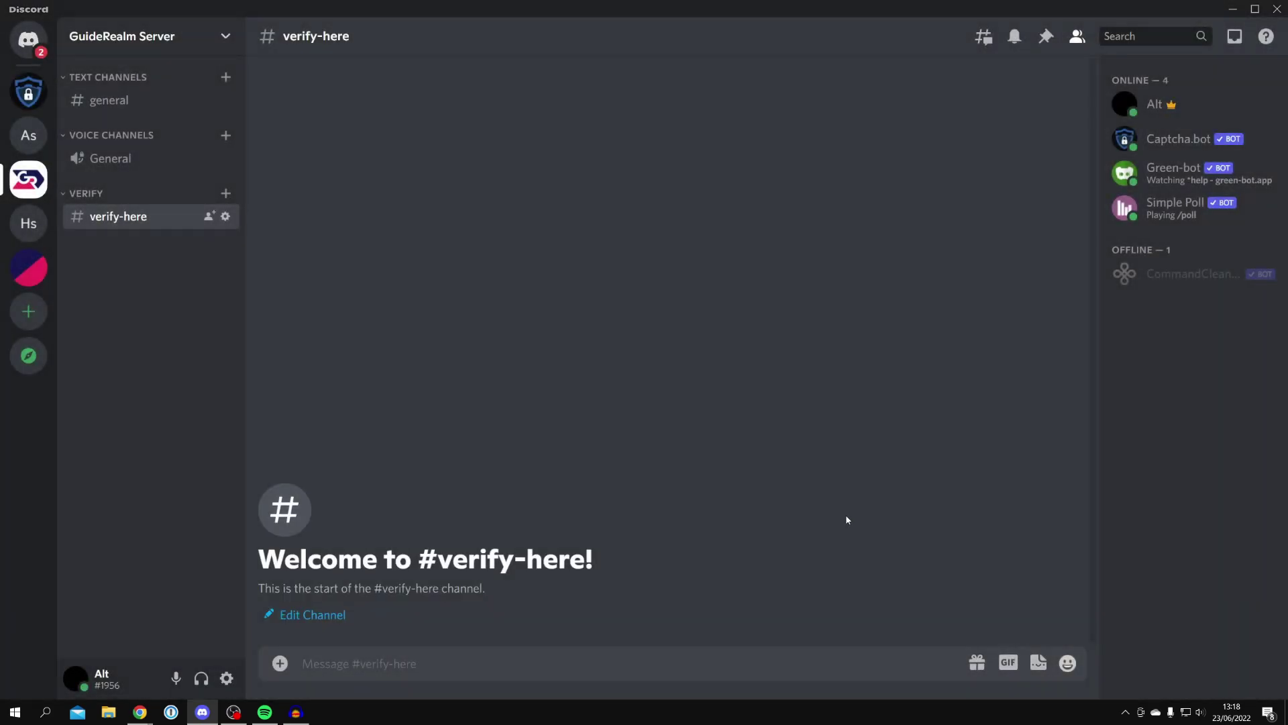
right_click(104, 79)
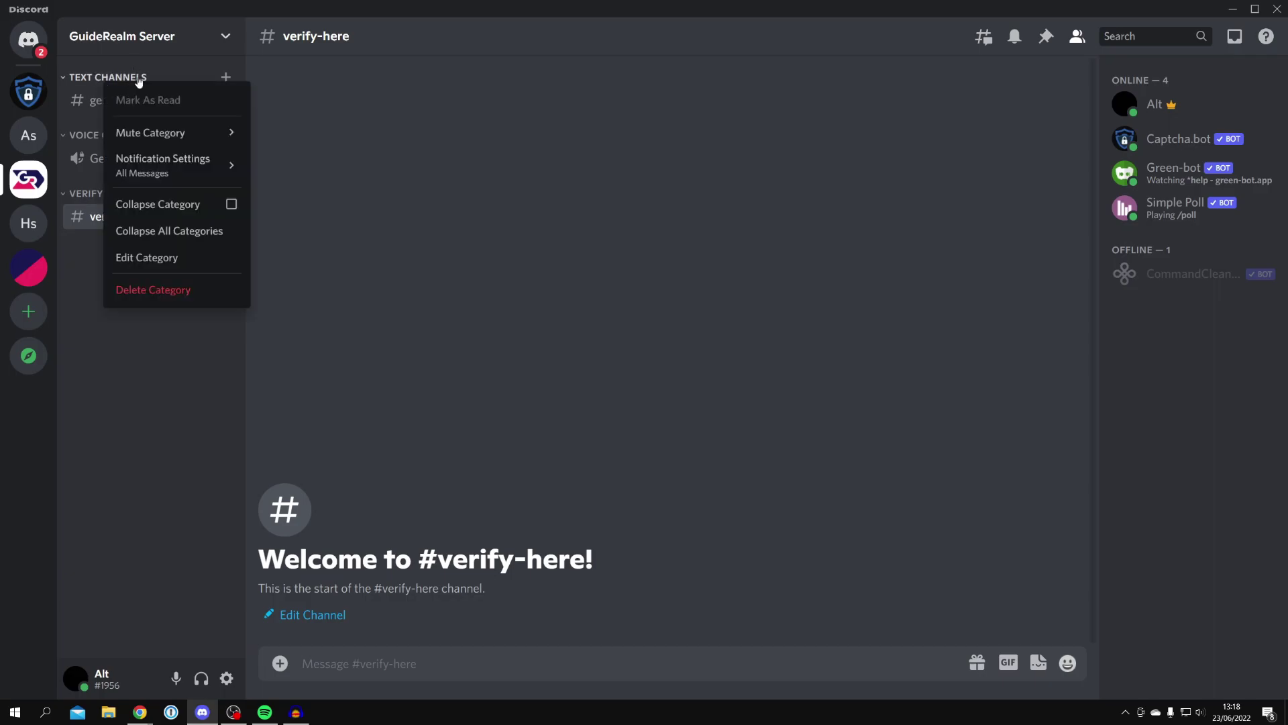
left_click(168, 259)
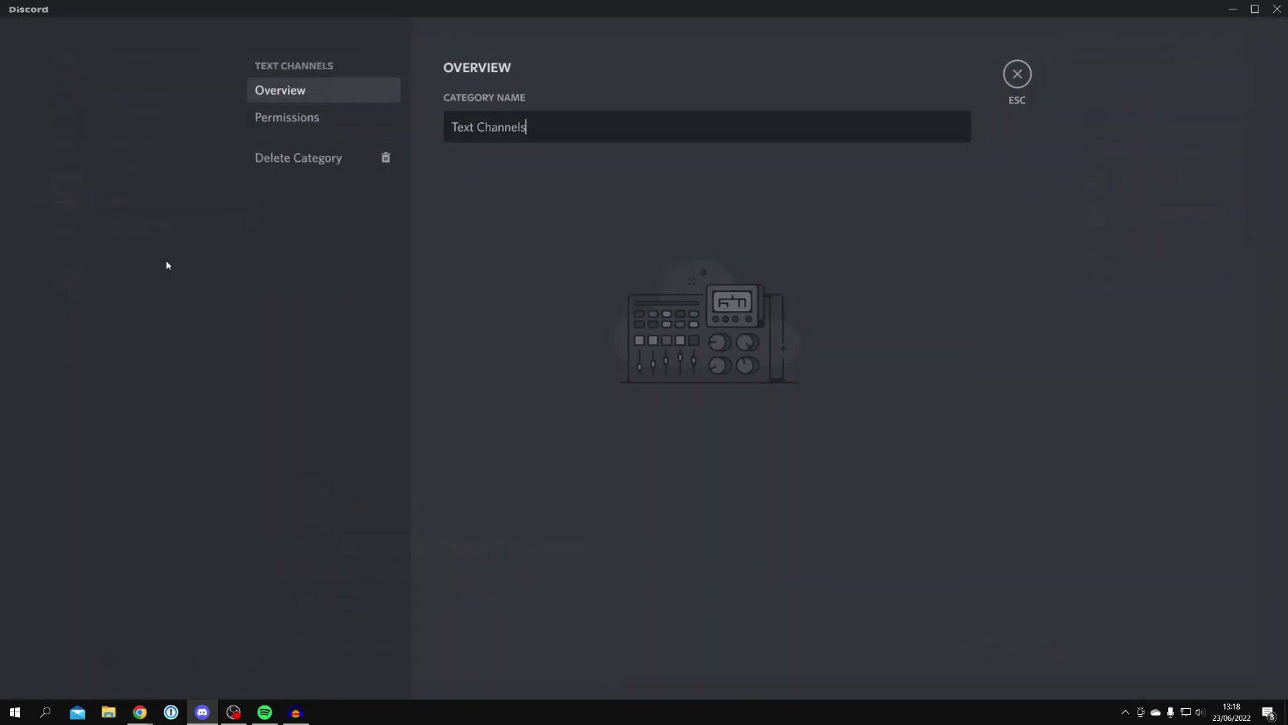
Make Text Channels a private category accessible to Members (Verified) and save the permissions.
left_click(323, 127)
left_click(934, 147)
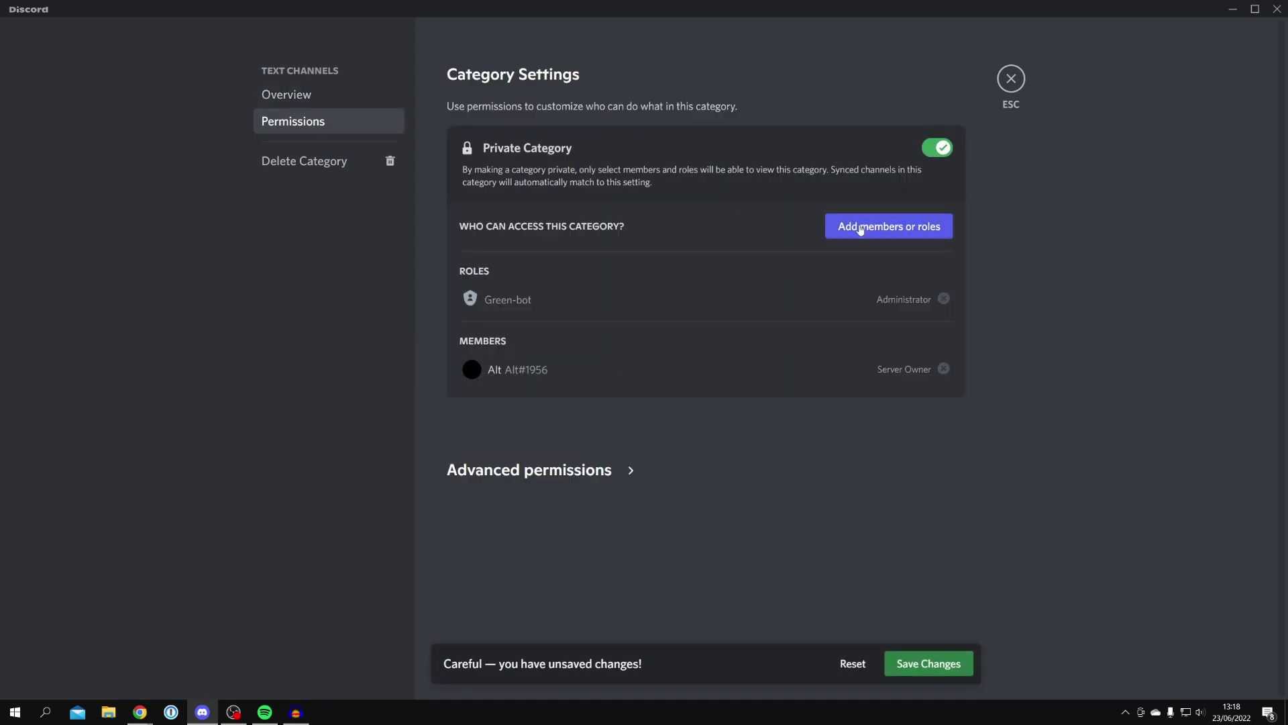
left_click(937, 227)
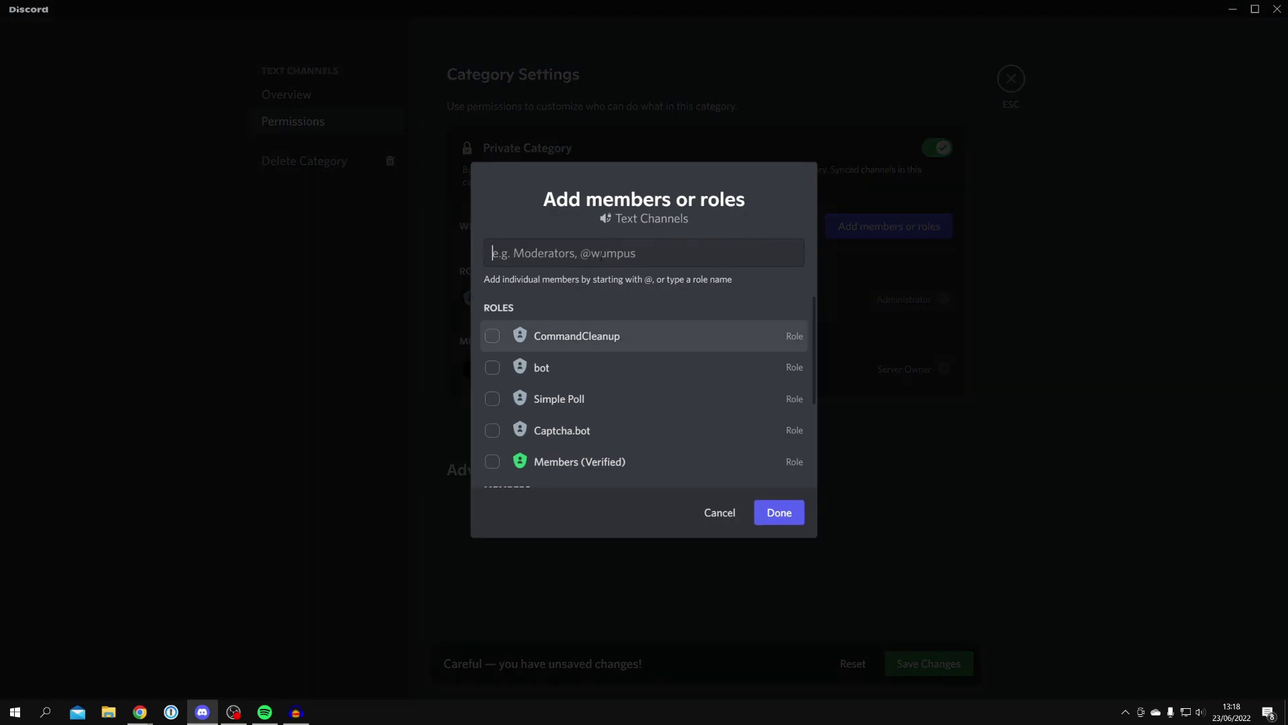
left_click(578, 463)
left_click(779, 513)
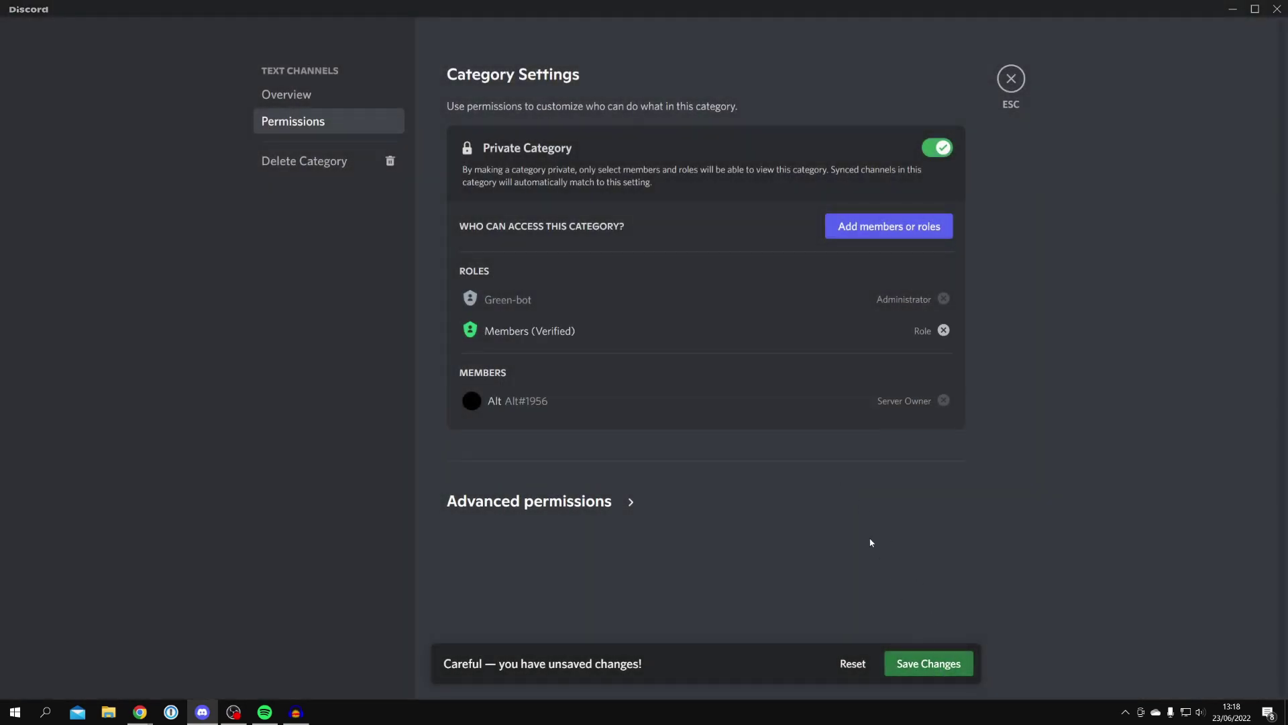
left_click(928, 663)
left_click(1011, 79)
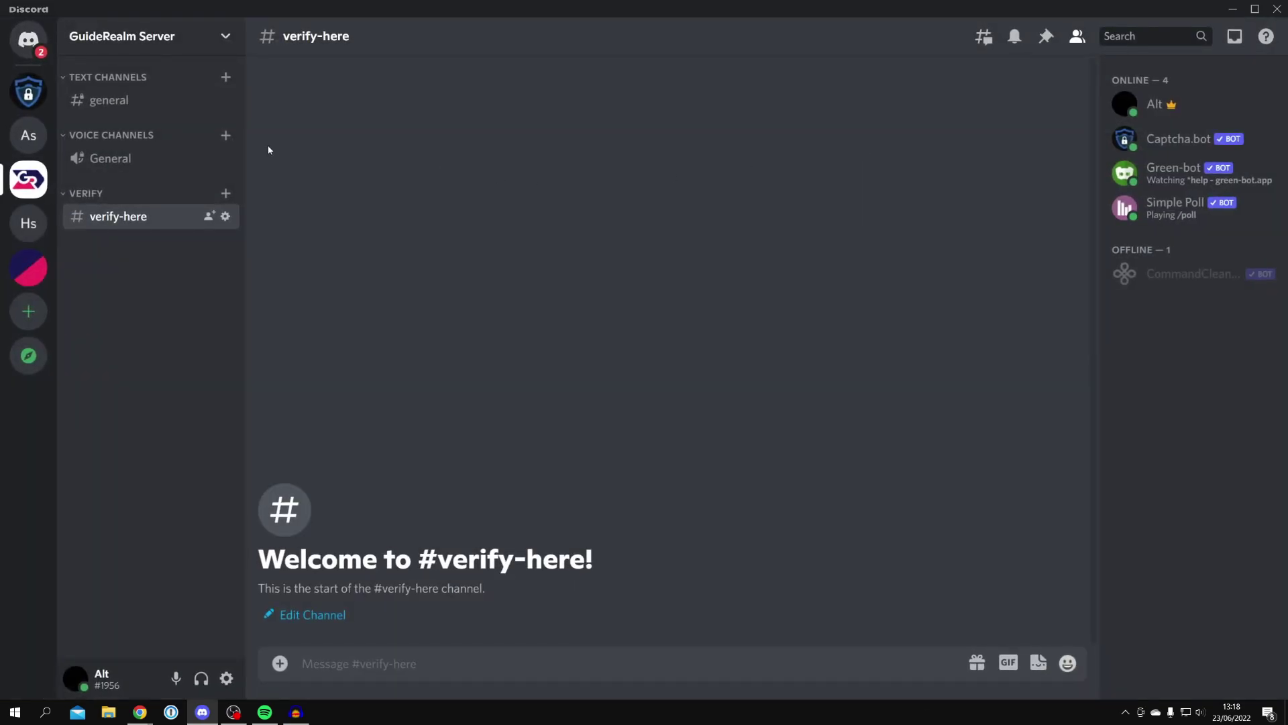
Dismiss the Voice Channels category menu and switch back to #general.
right_click(124, 136)
left_click(606, 205)
key("alt+Up")
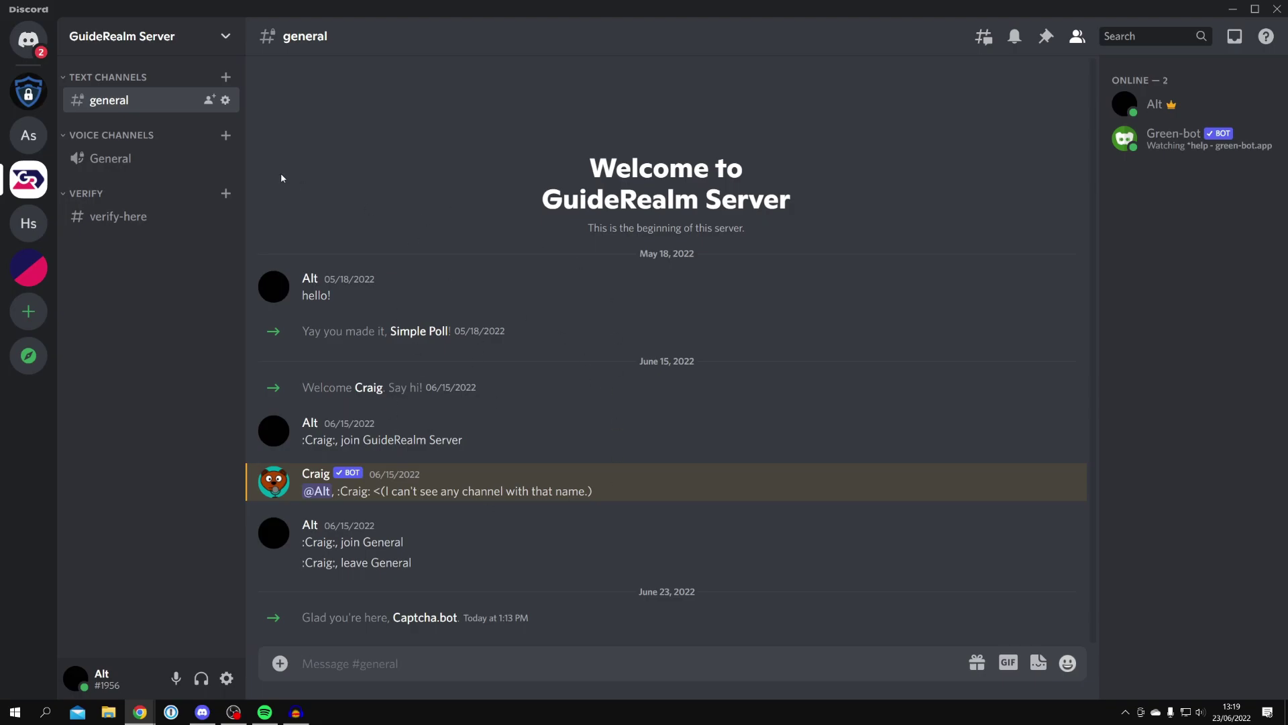
Drag the Captcha.bot role above Simple Poll to the top of the roles list and save.
left_click(183, 42)
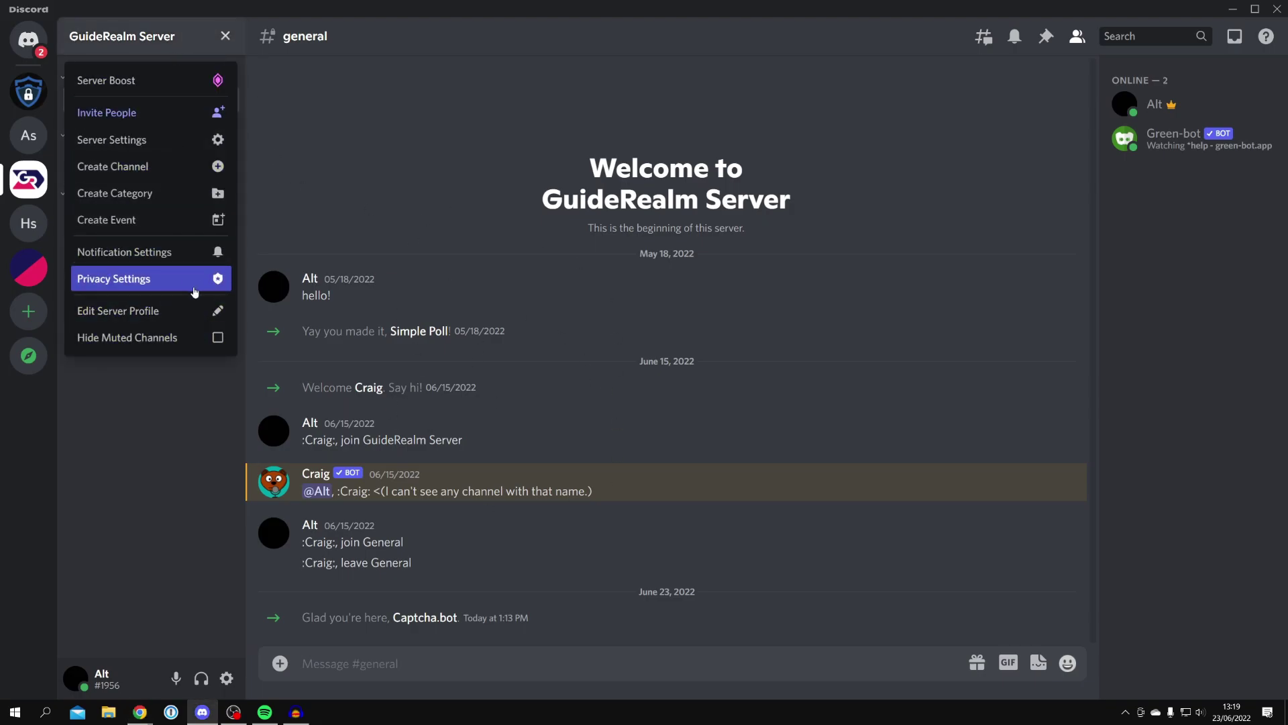
left_click(172, 138)
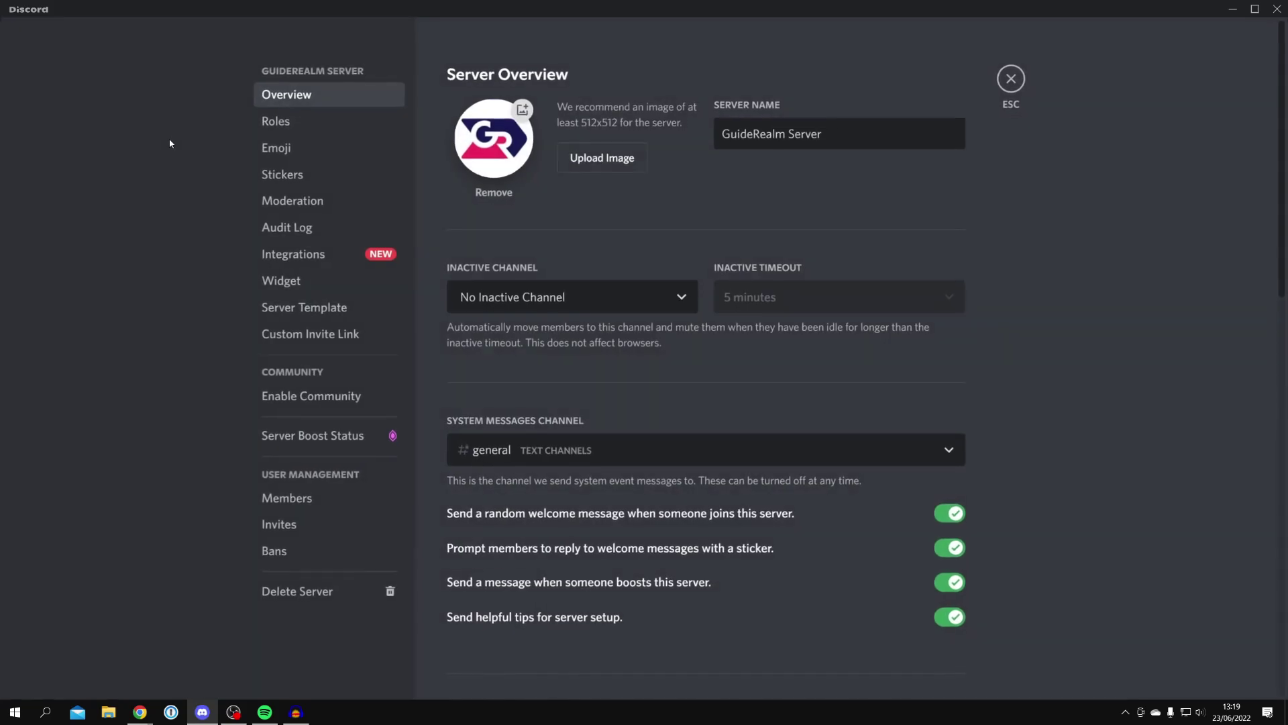
left_click(351, 121)
left_click_drag(434, 531, 428, 337)
left_click(929, 665)
left_click(1011, 78)
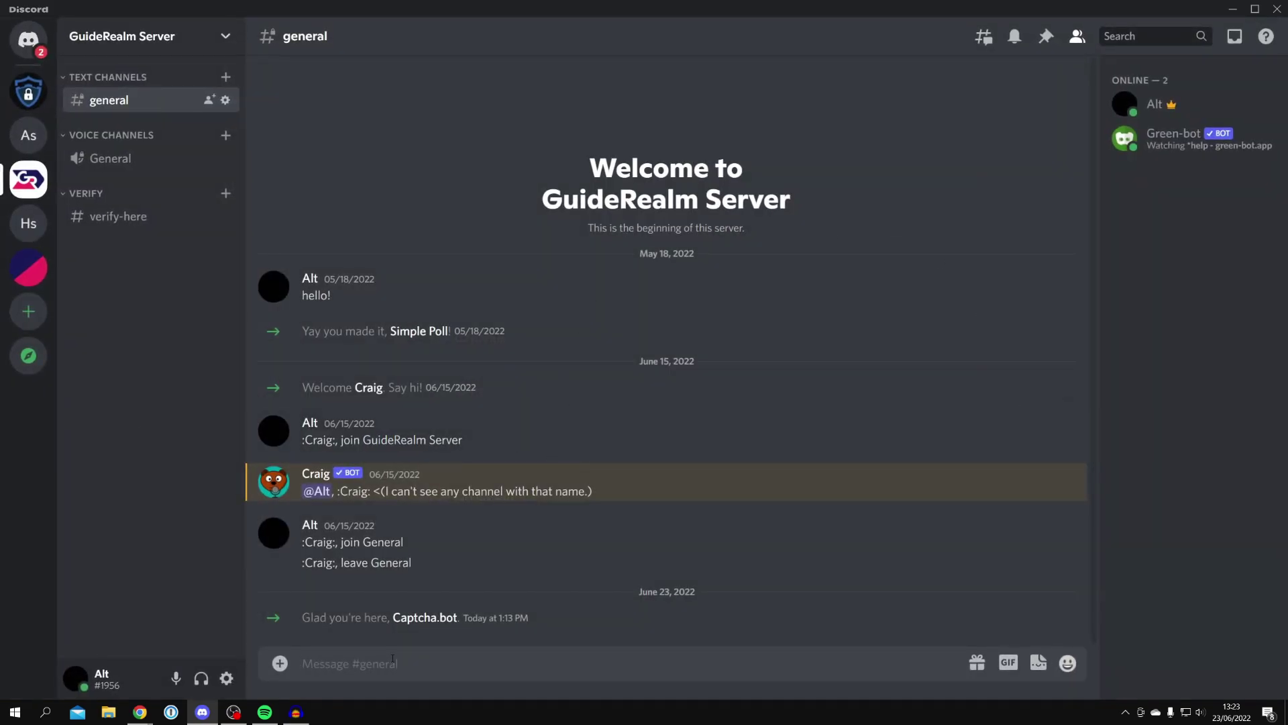
type("/co")
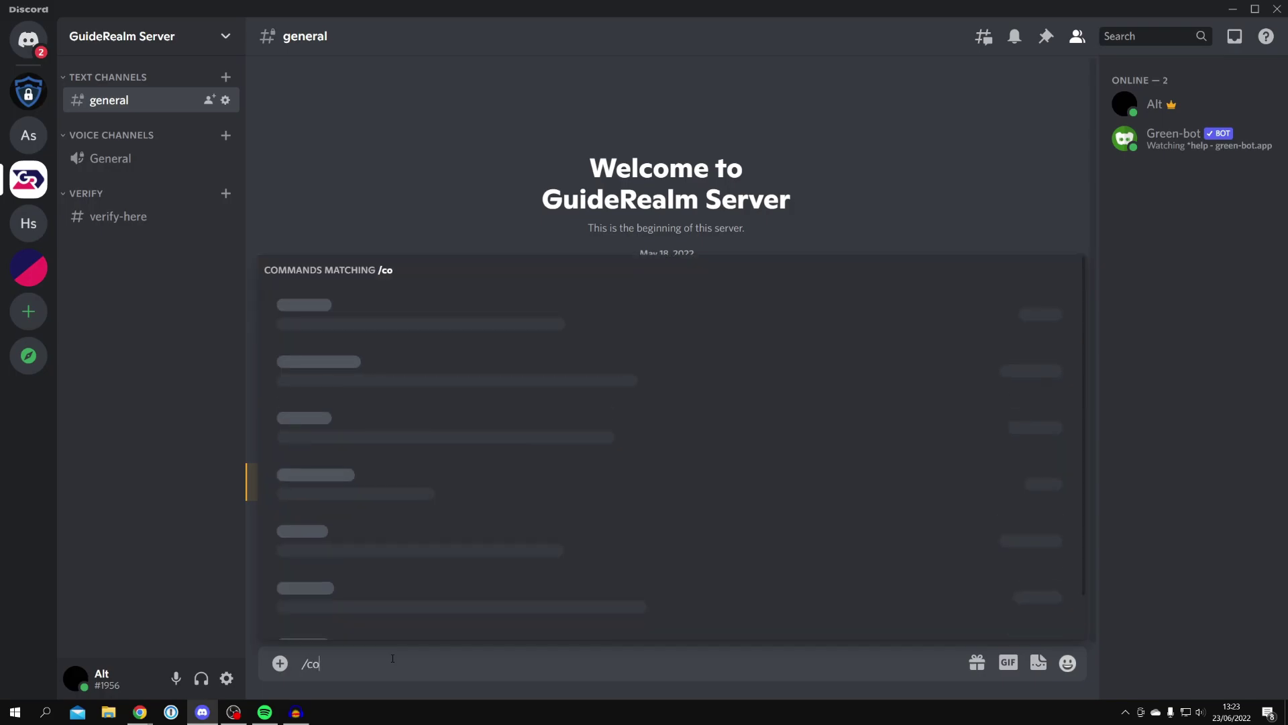
type("nfig roles add")
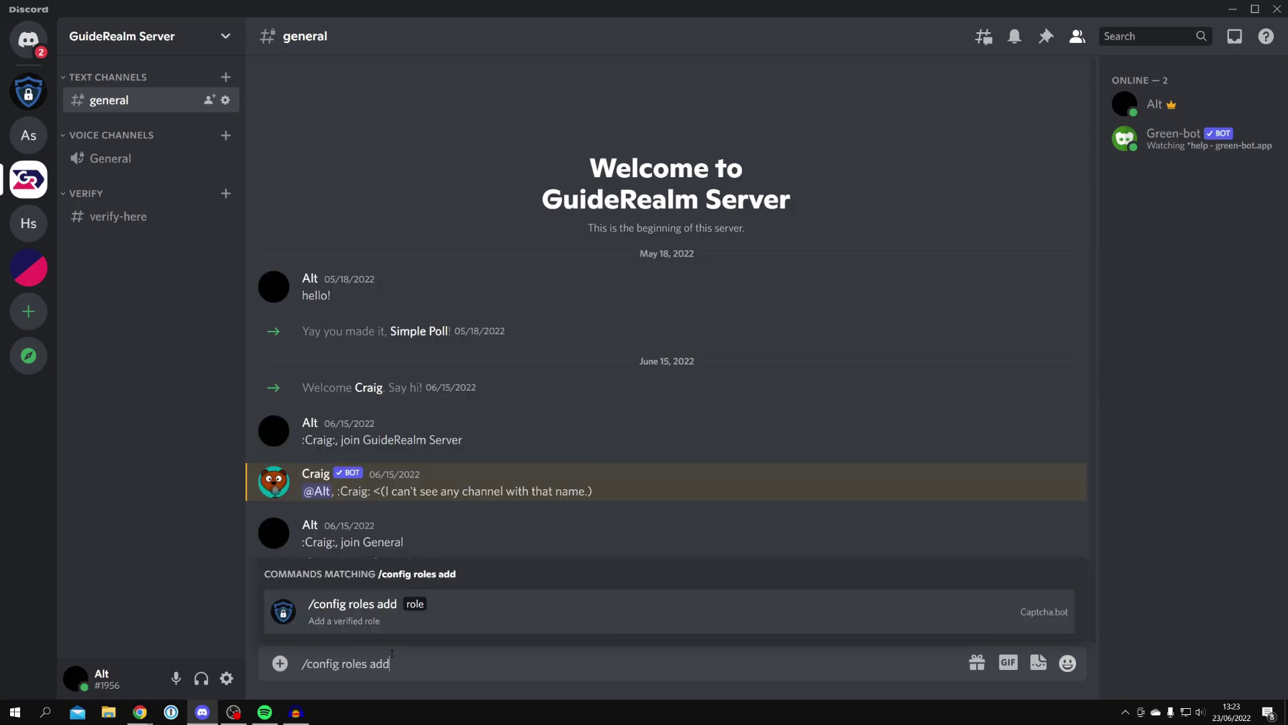
left_click(386, 610)
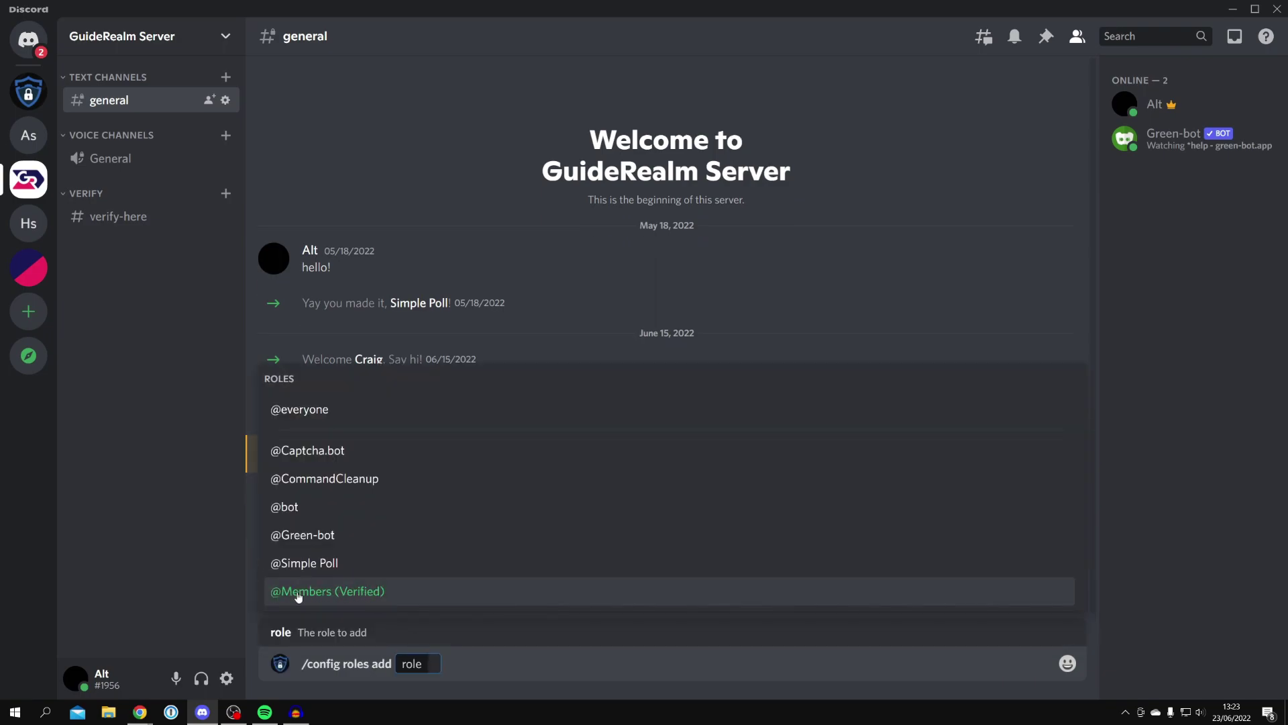
left_click(337, 596)
key("Return")
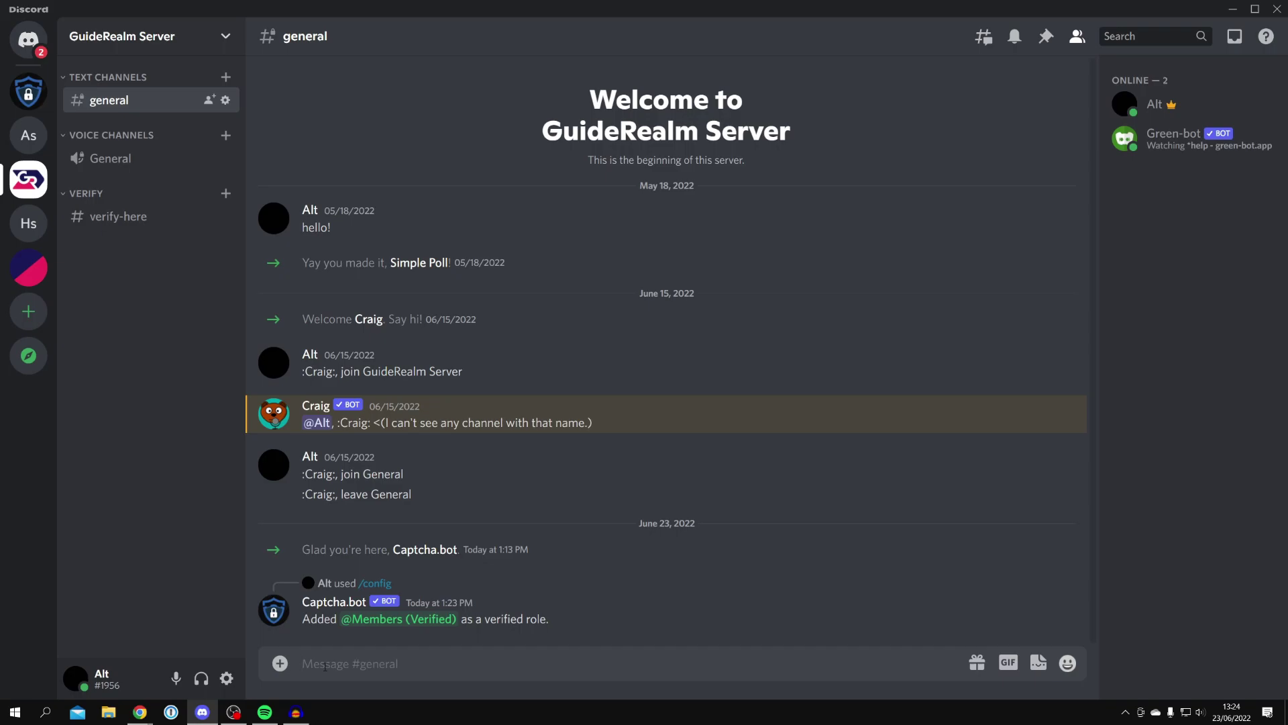
type("/config")
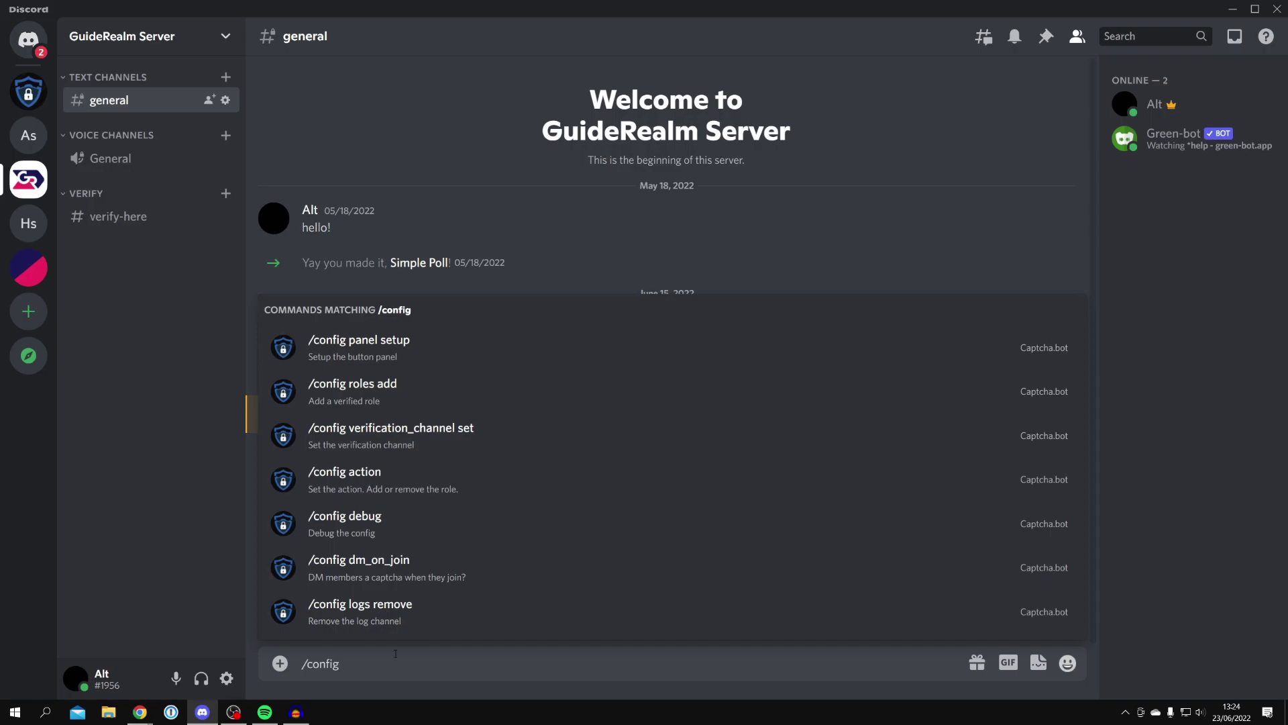
type(" verifi")
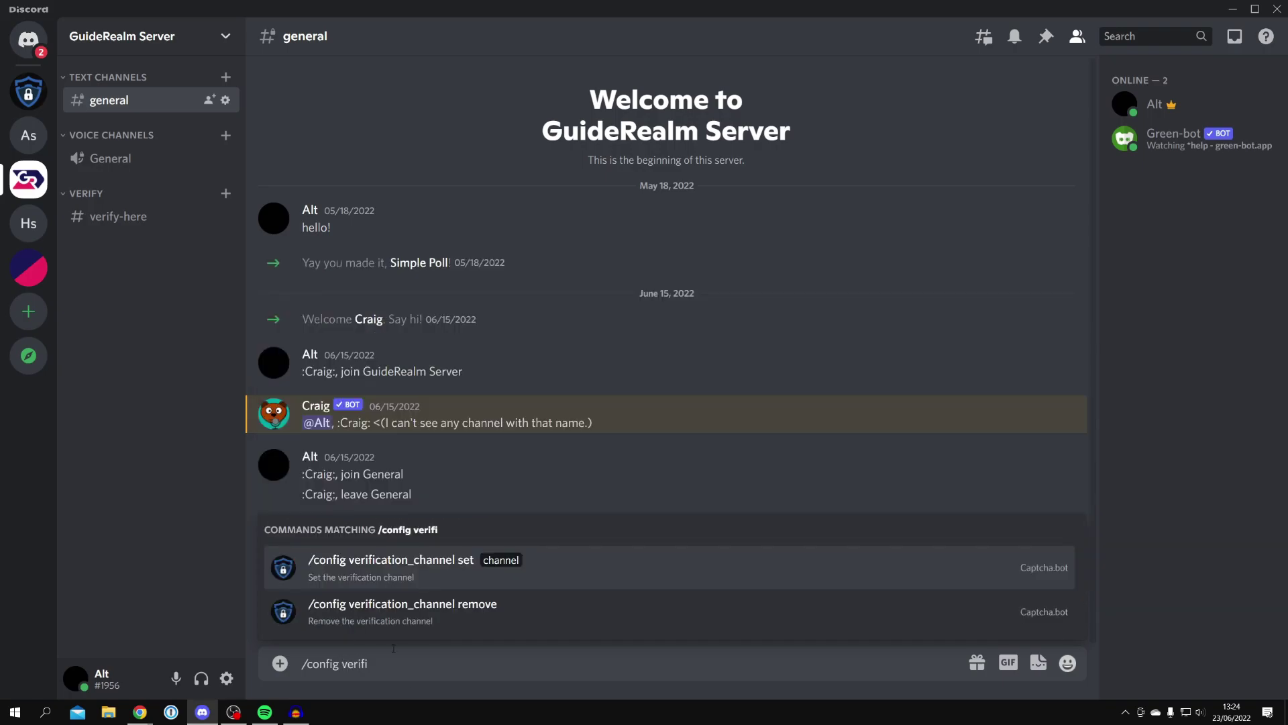
Run /config verification_channel set with verify-here as the channel.
left_click(412, 565)
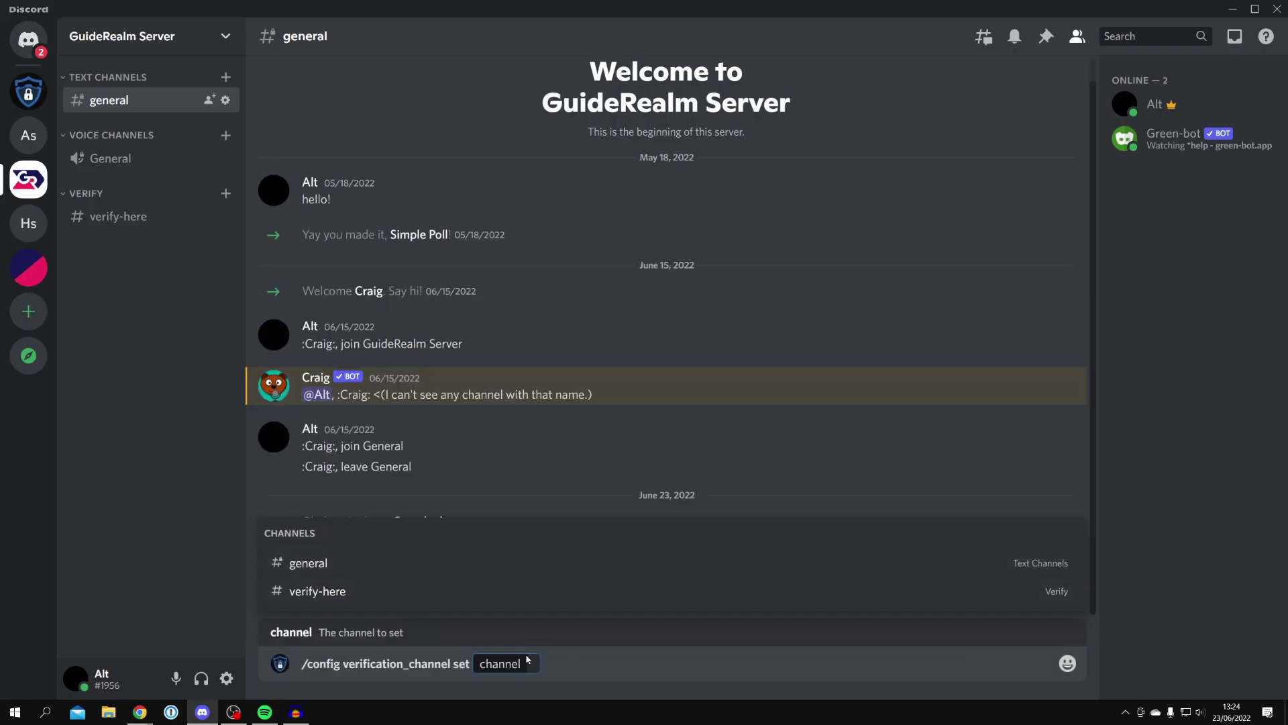
left_click(324, 593)
key("Return")
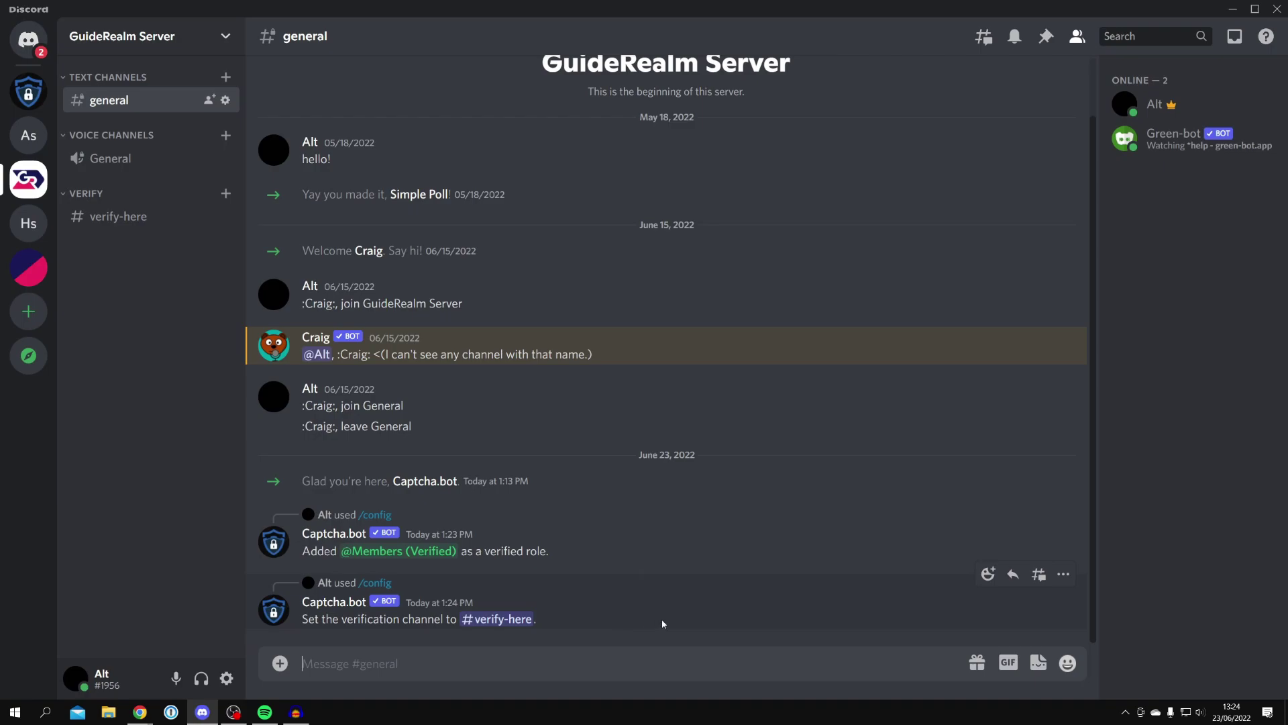
key("alt+Tab")
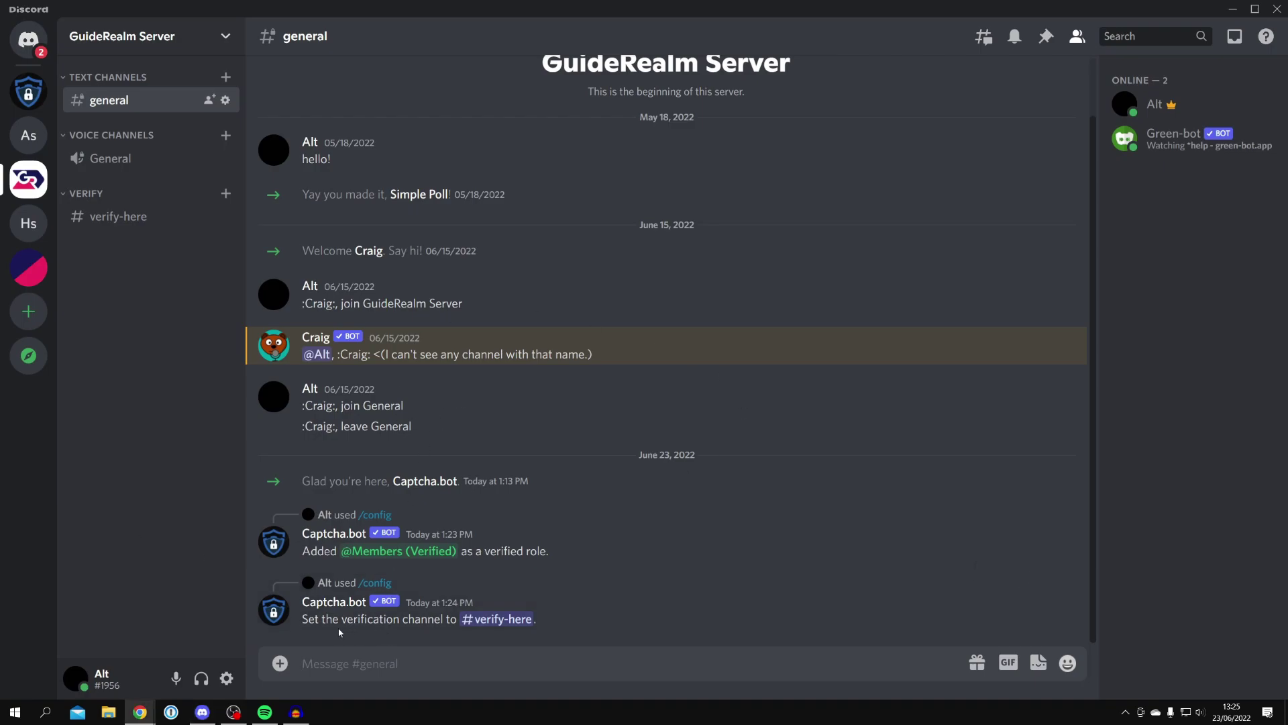
In #verify-here, run /config panel setup to post the Verify button panel.
left_click(101, 231)
left_click(101, 229)
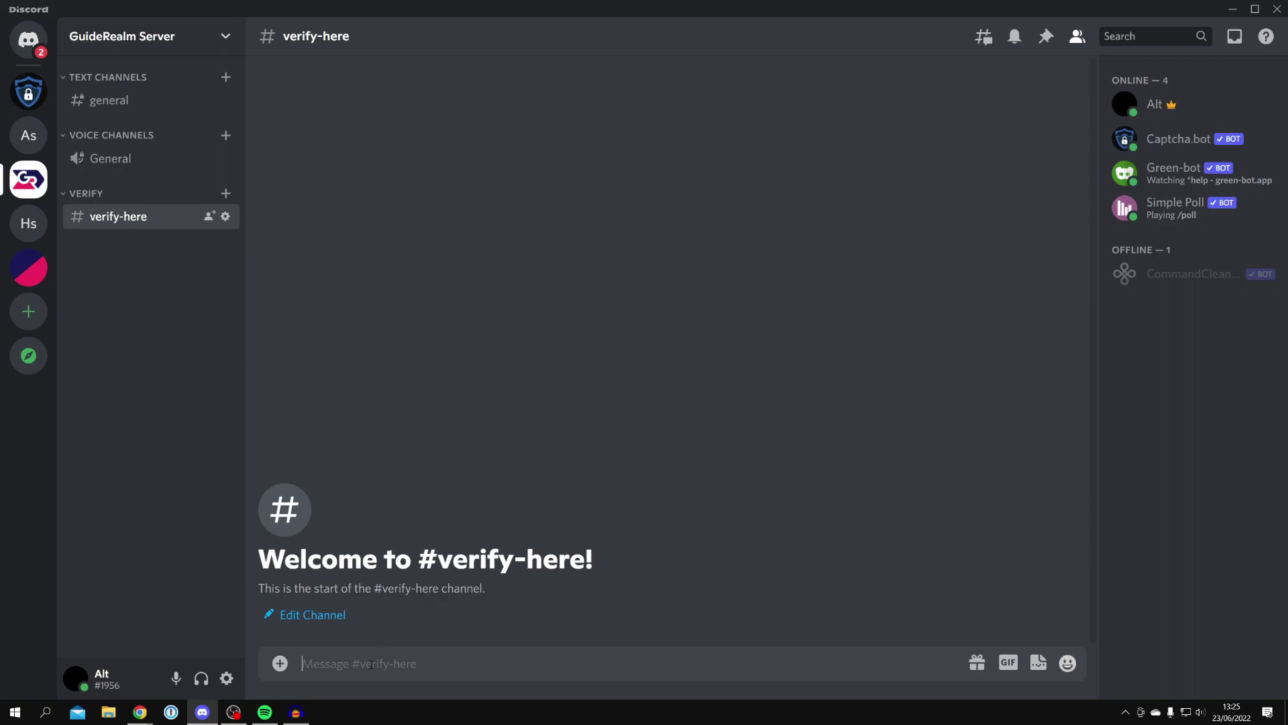
type("/config")
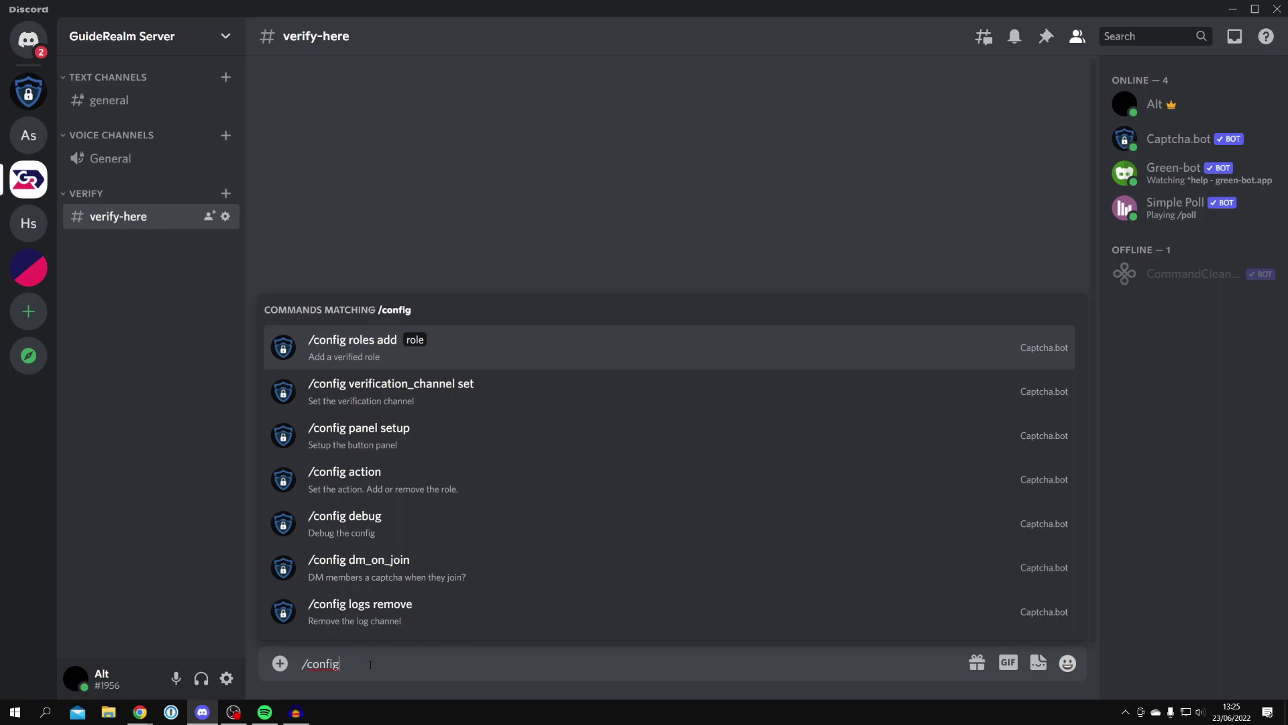
type(" panel setup")
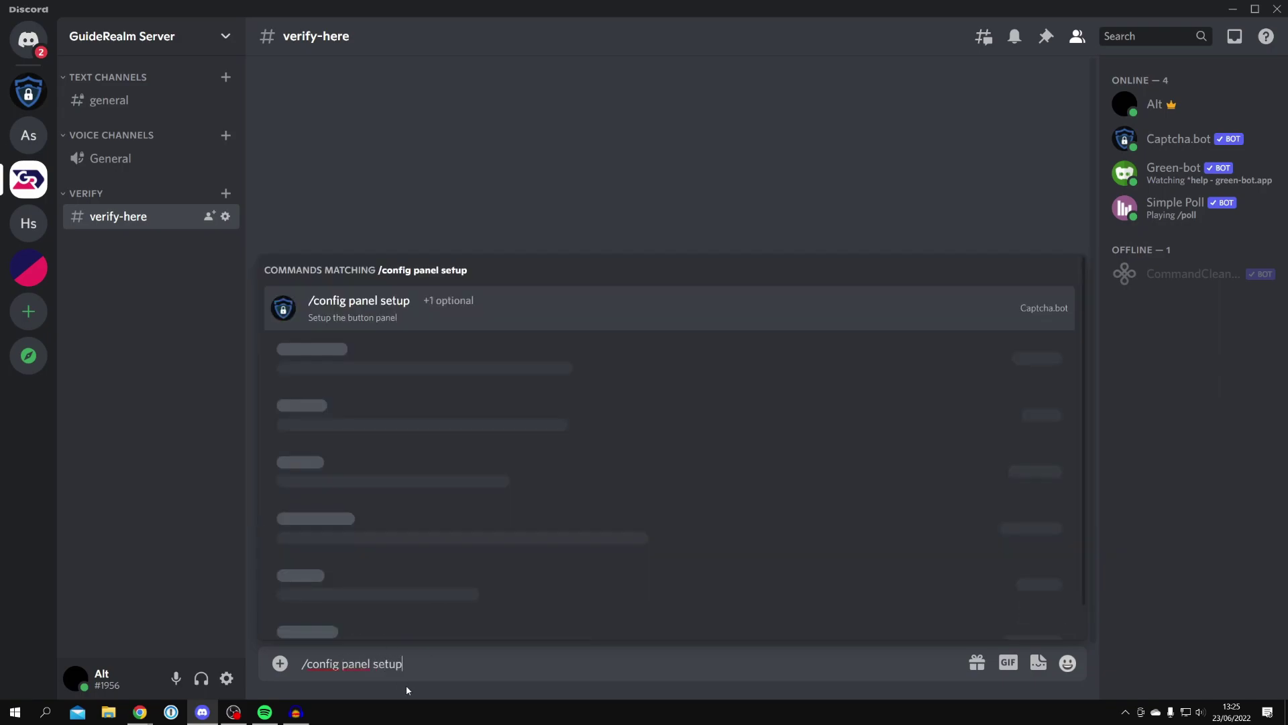
left_click(373, 605)
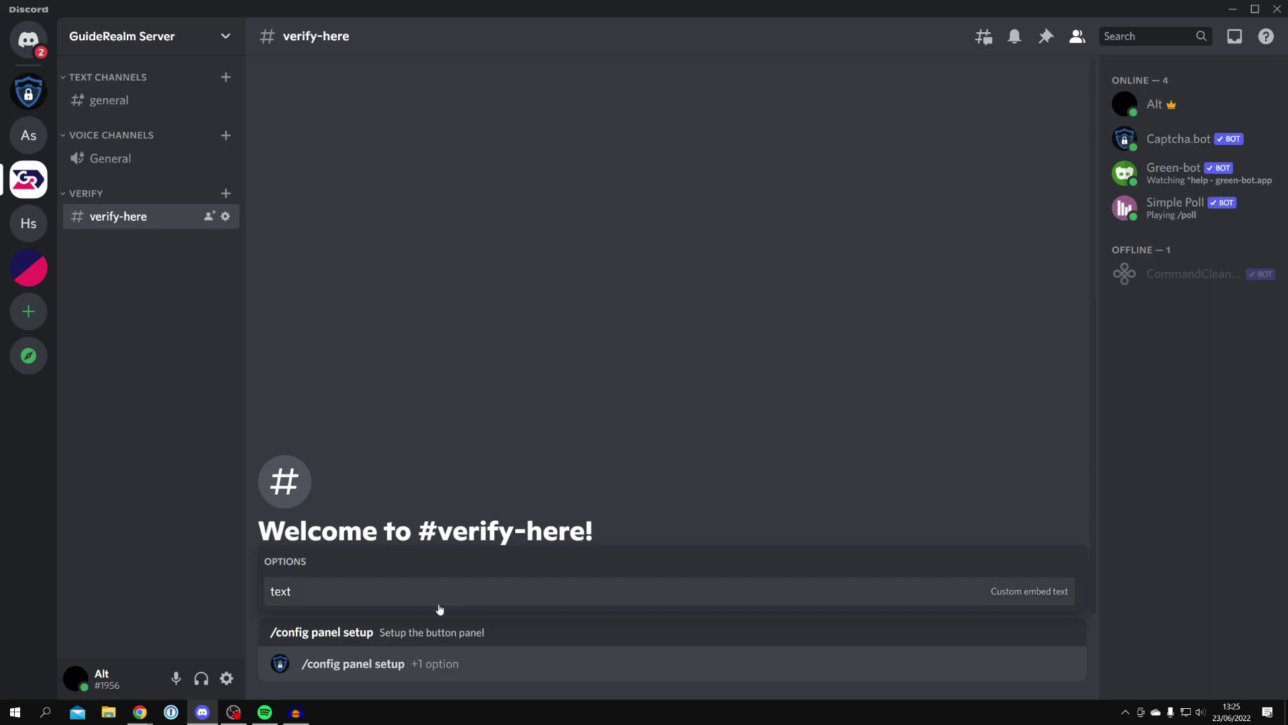
key("Return")
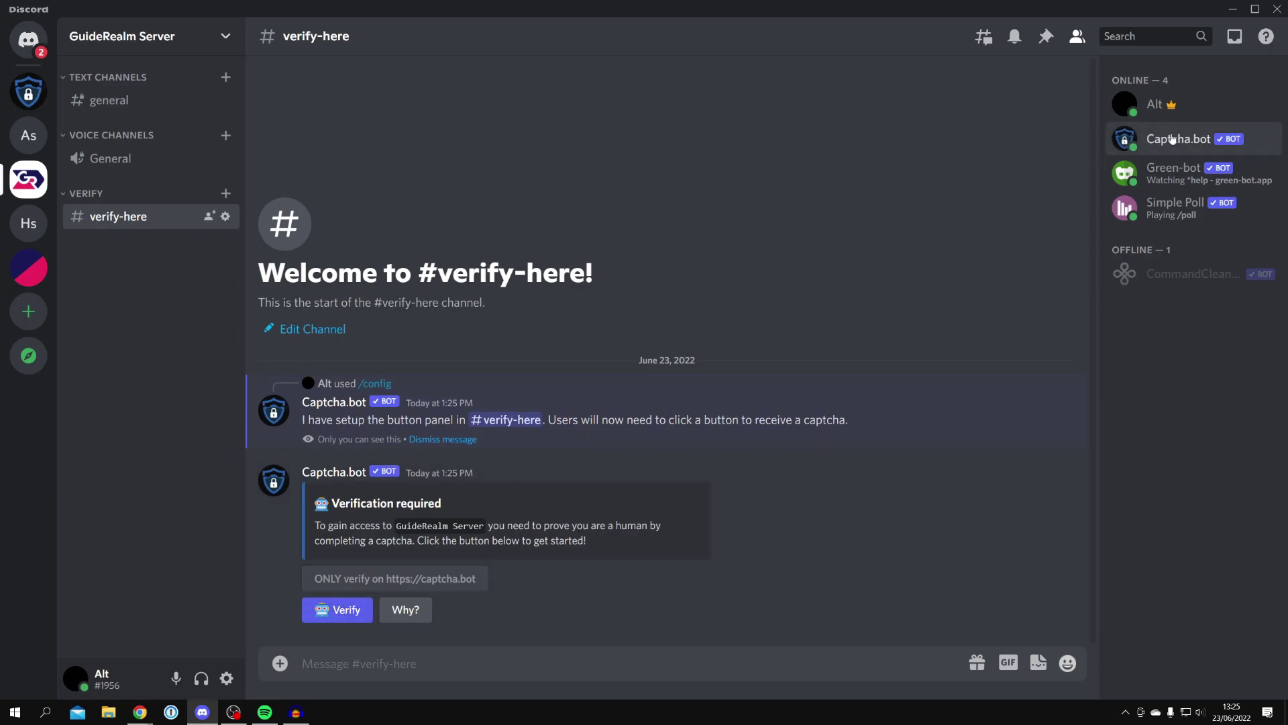
After checking current profile roles, press Verify on the panel and open the captcha.bot/verify link.
left_click(1187, 106)
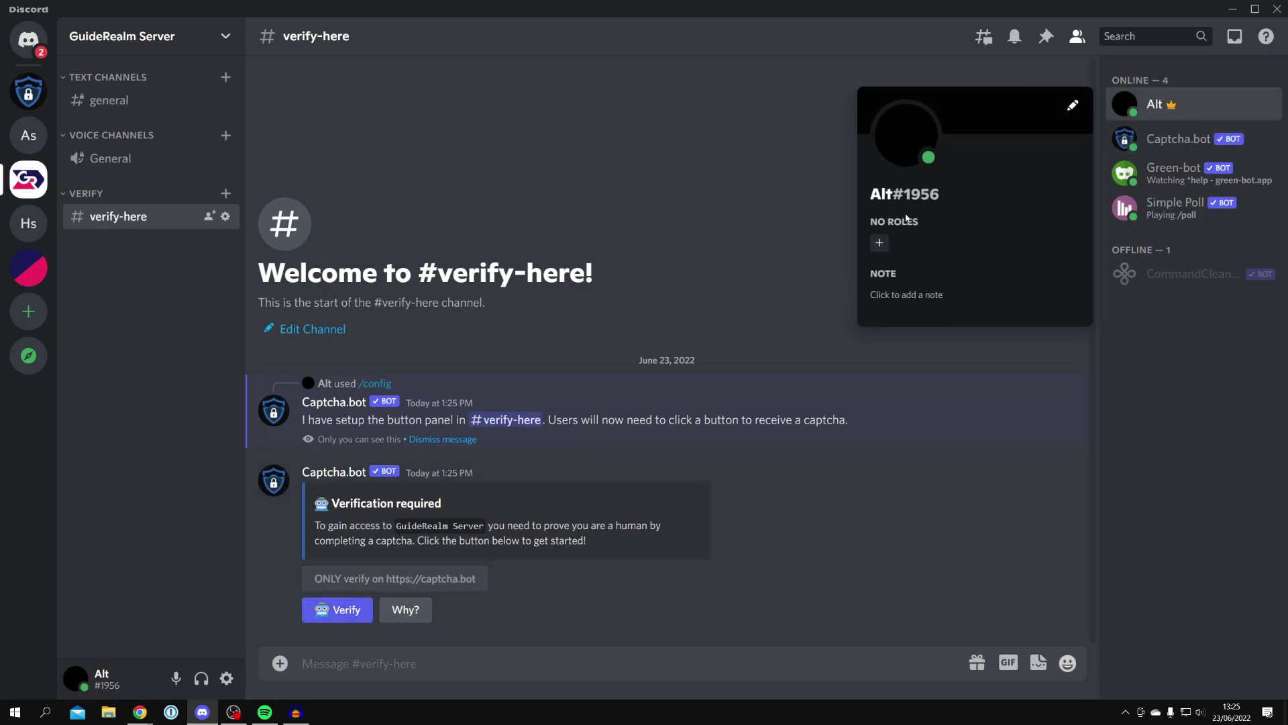
left_click(338, 609)
left_click(337, 492)
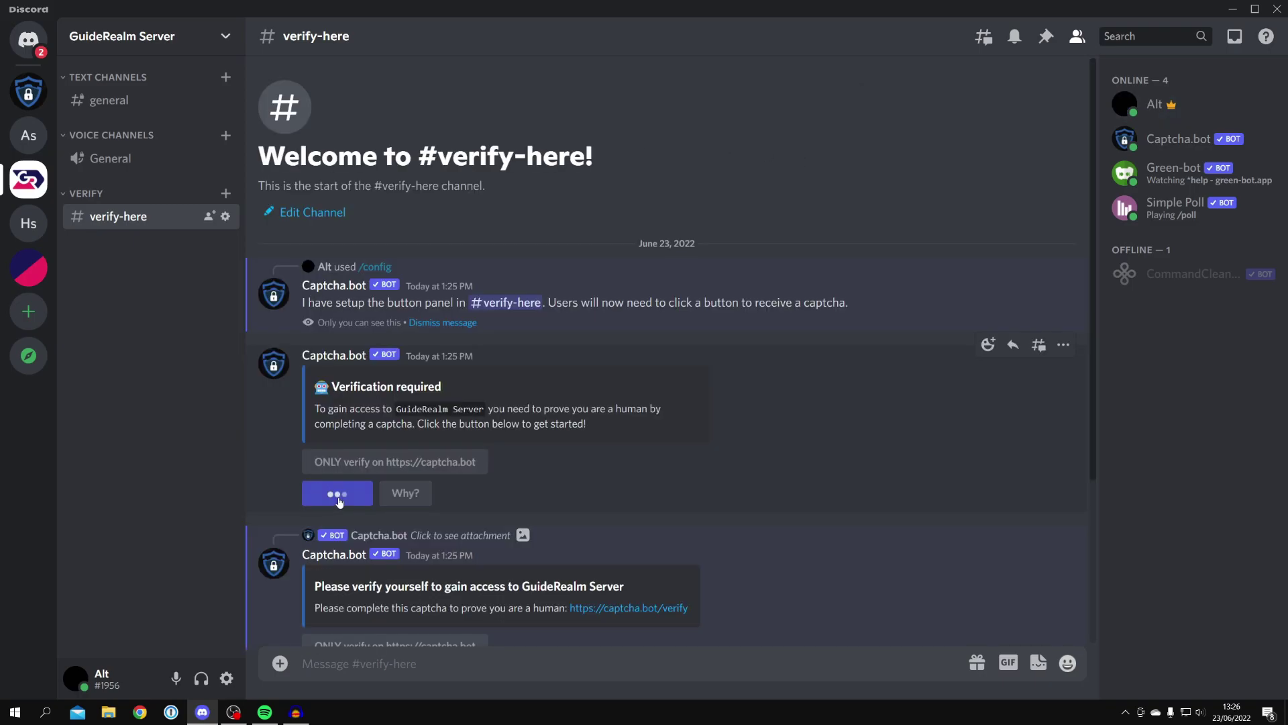
scroll(417, 492, "down", 6)
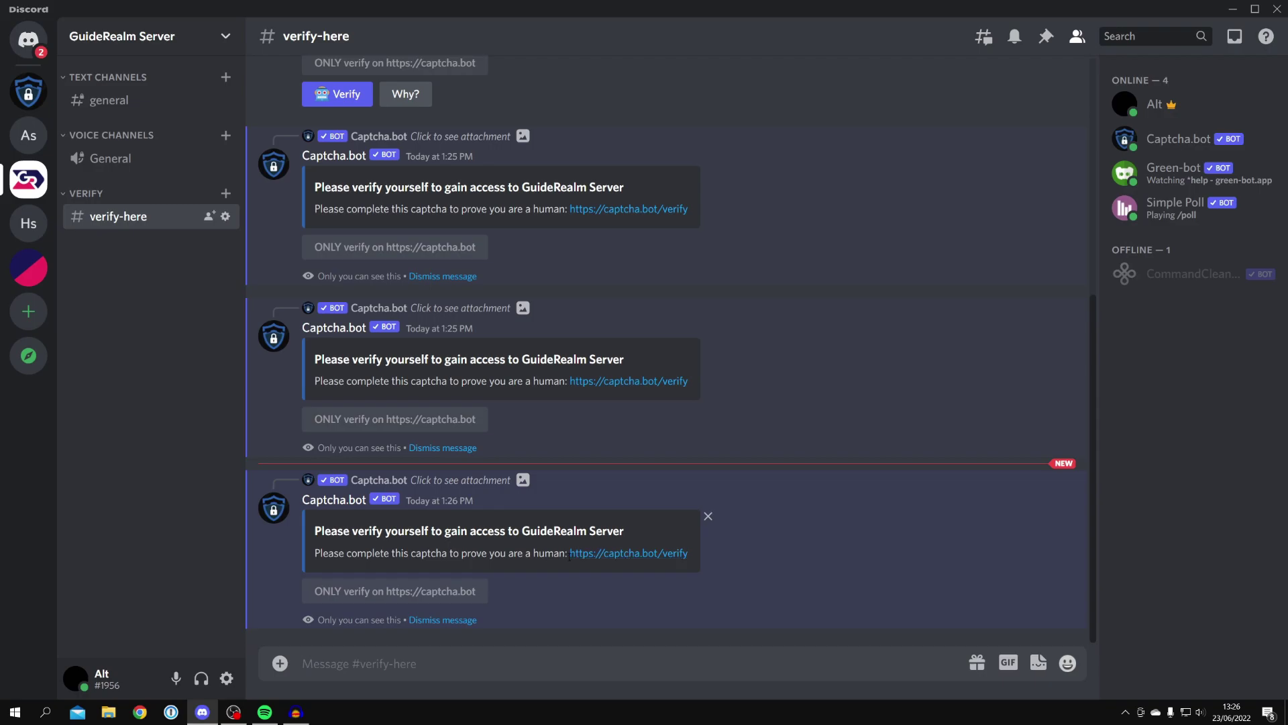
left_click(612, 557)
left_click(655, 412)
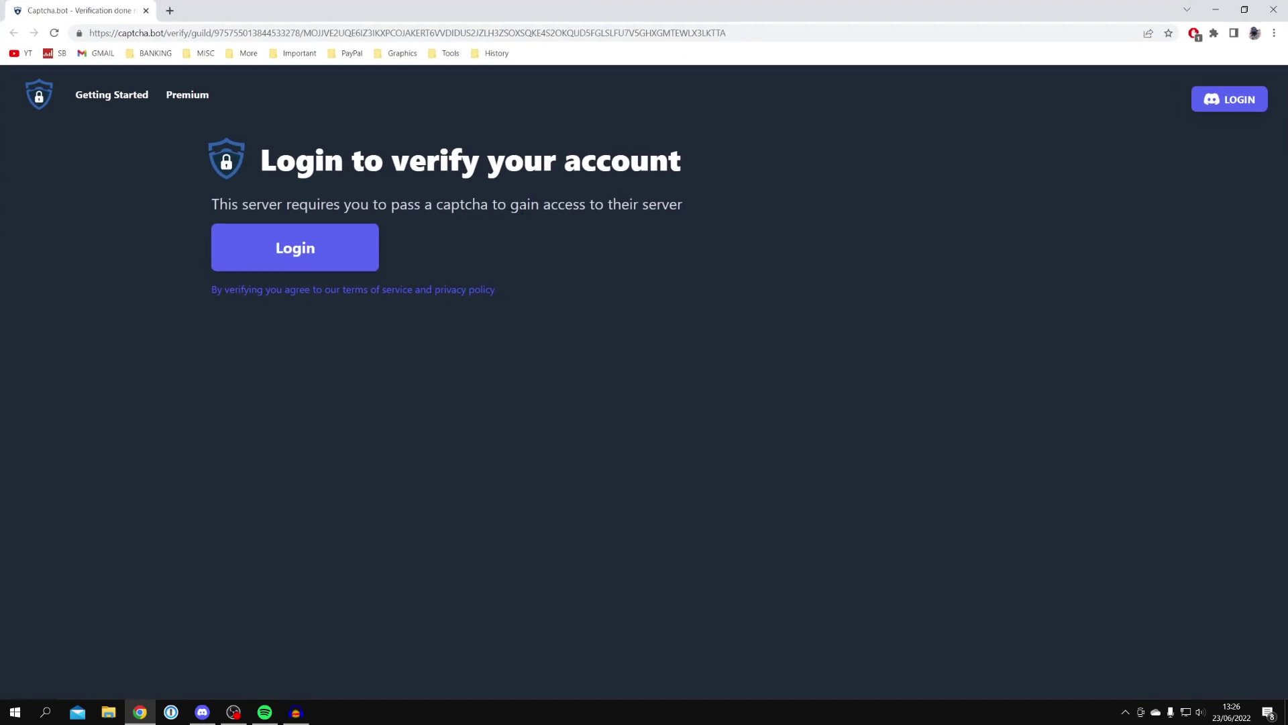
Log in and authorize with Discord, solve the hCaptcha, then confirm the Members (Verified) role.
left_click(354, 239)
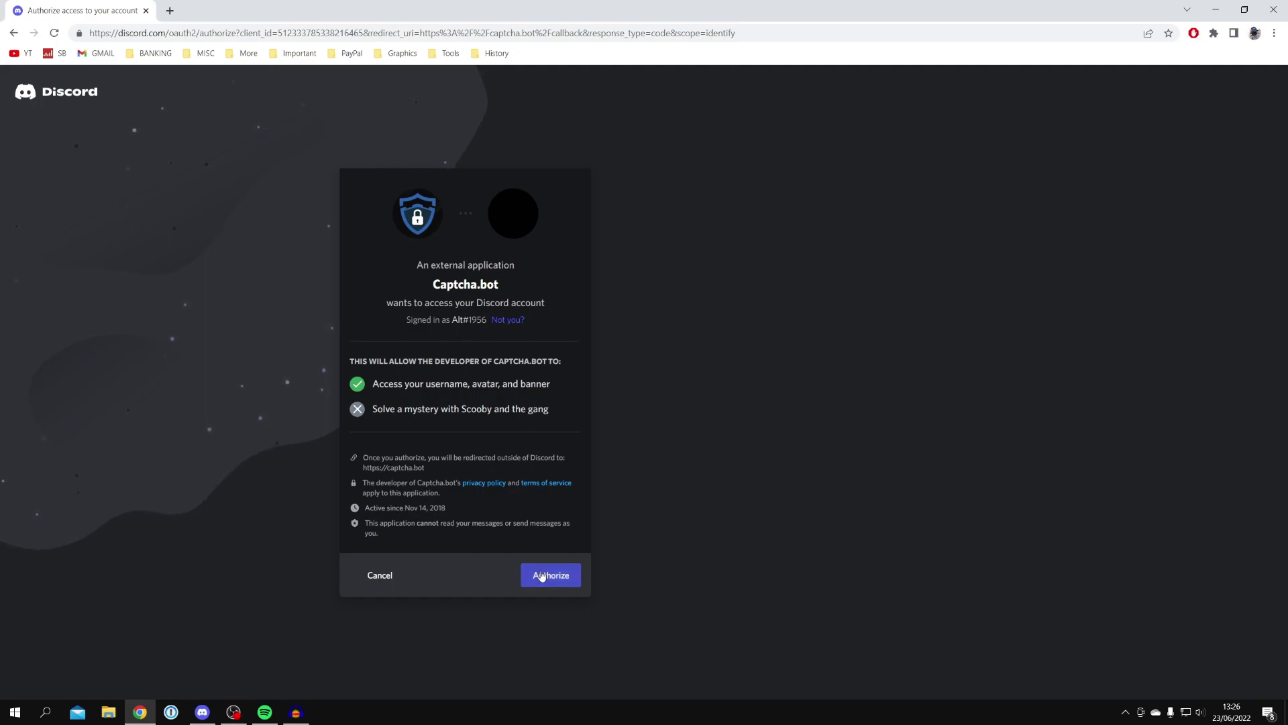
left_click(551, 574)
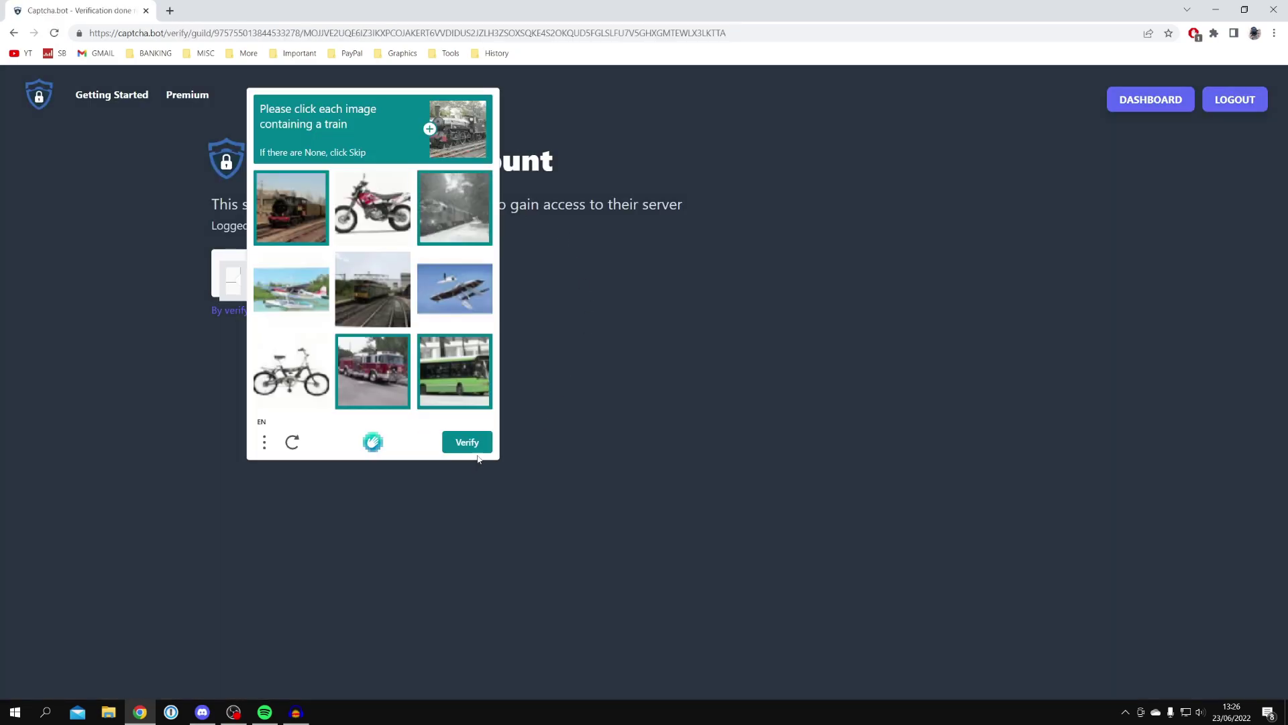
left_click(473, 446)
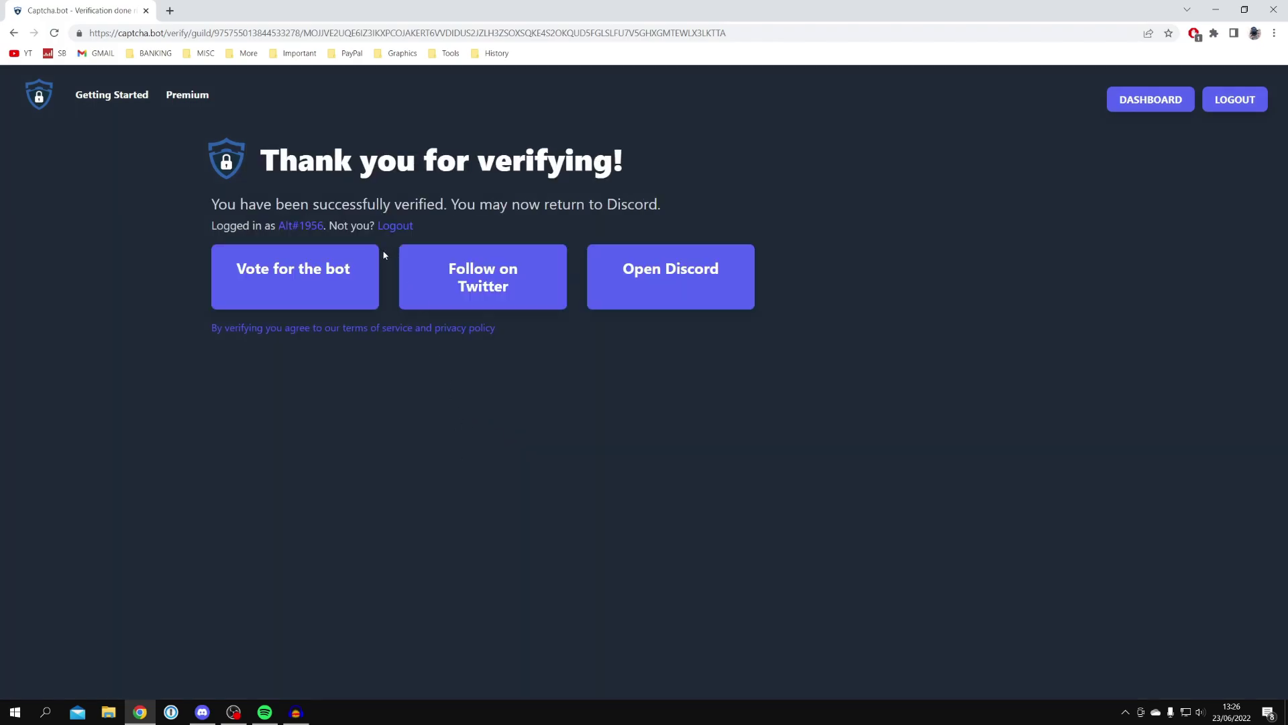
left_click(202, 711)
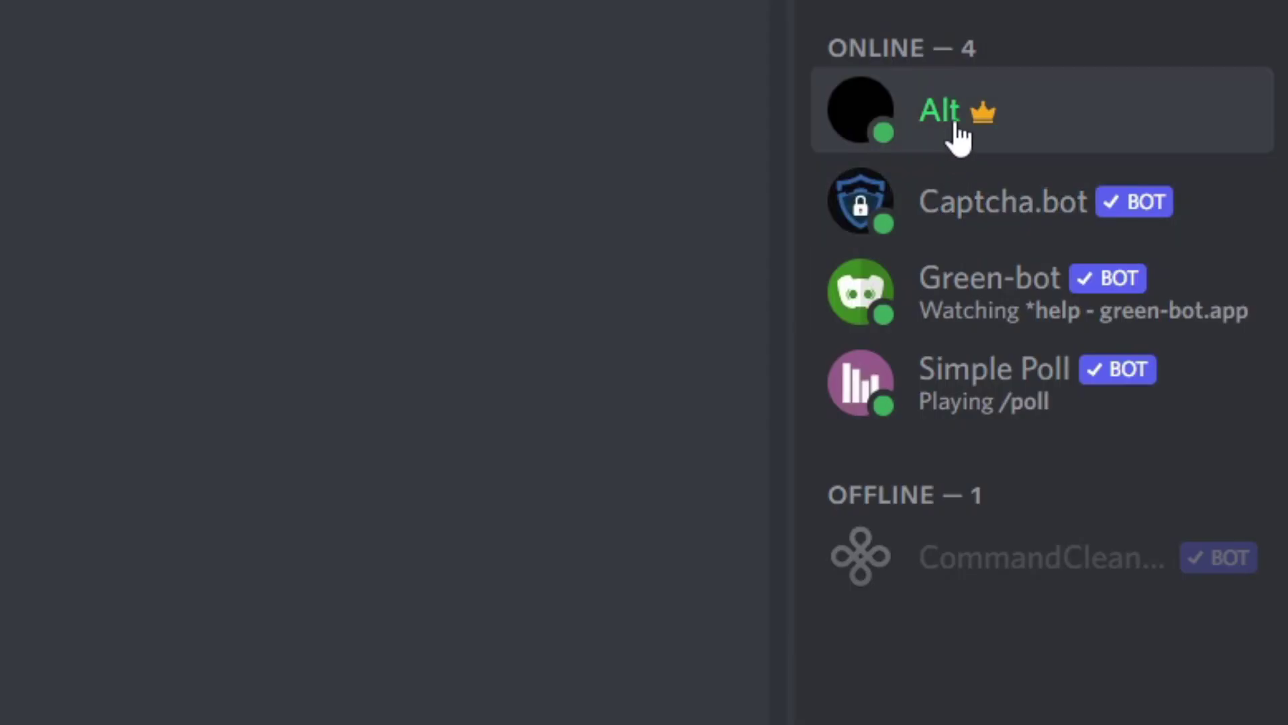
left_click(1161, 111)
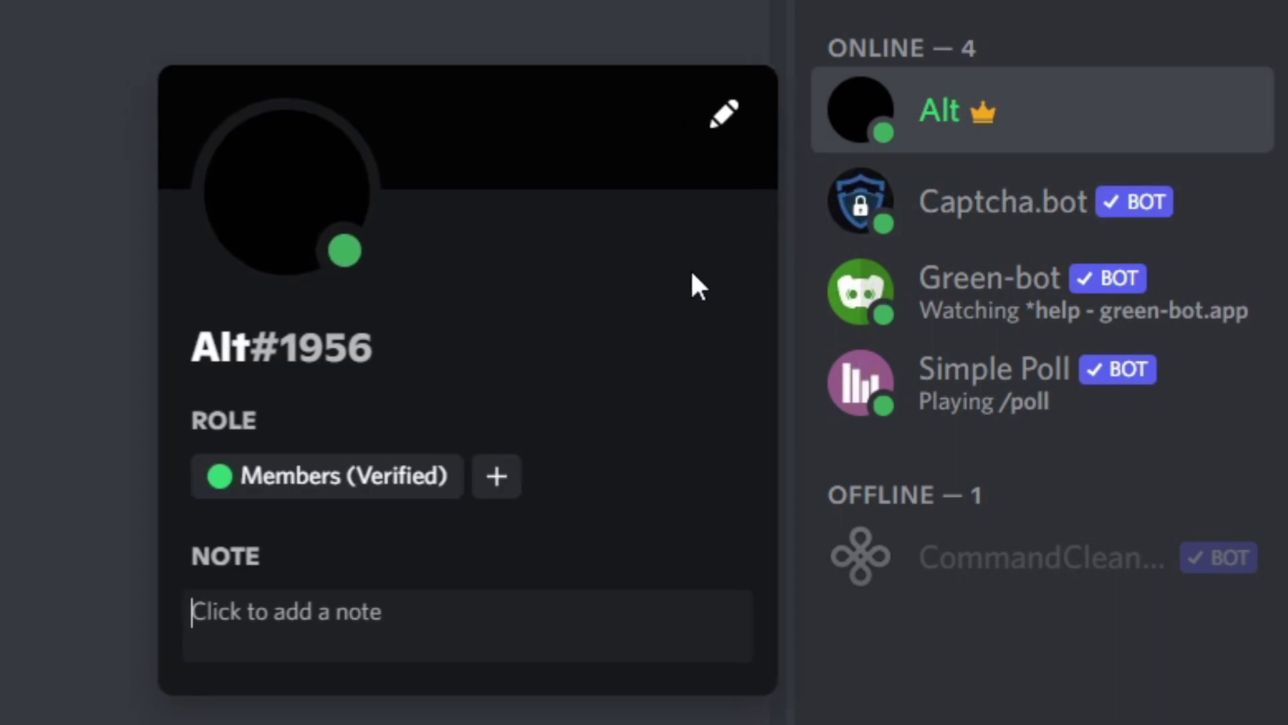